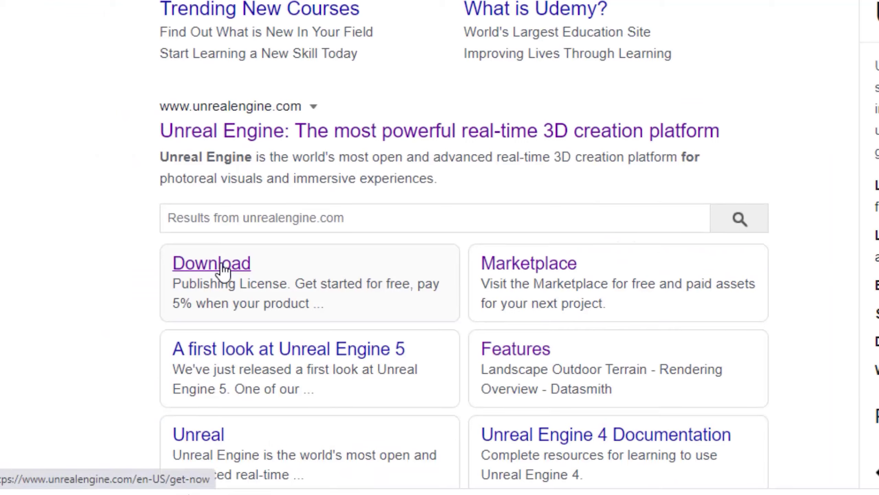
# - Open the Unreal Engine download page from the search results
pyautogui.click(221, 264)
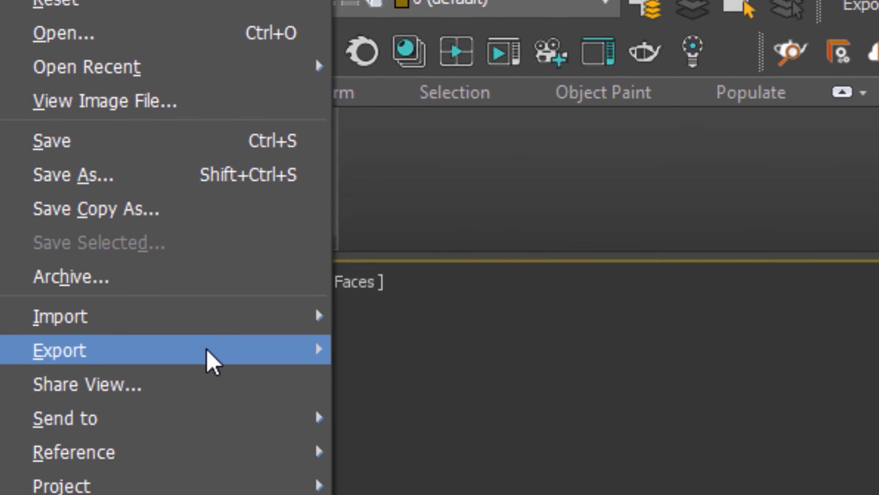
pyautogui.moveTo(319, 350)
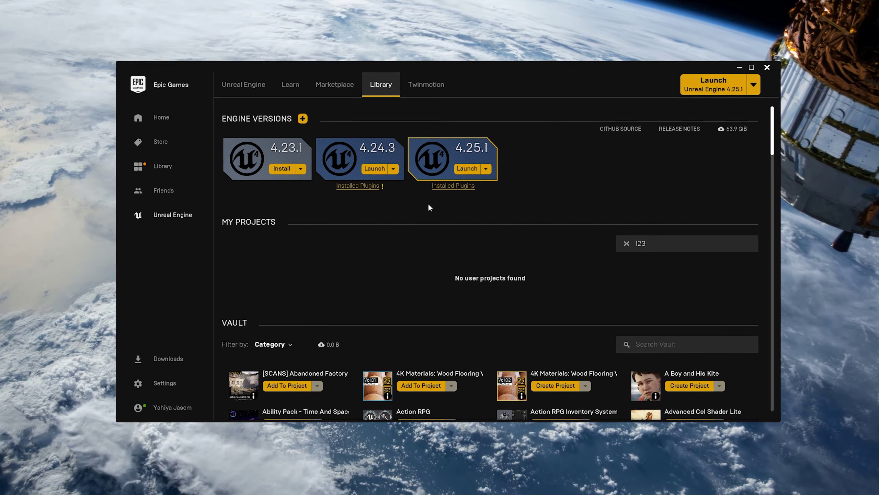
# - Launch Unreal Engine 4.25.1 from the installed engine versions
pyautogui.click(465, 170)
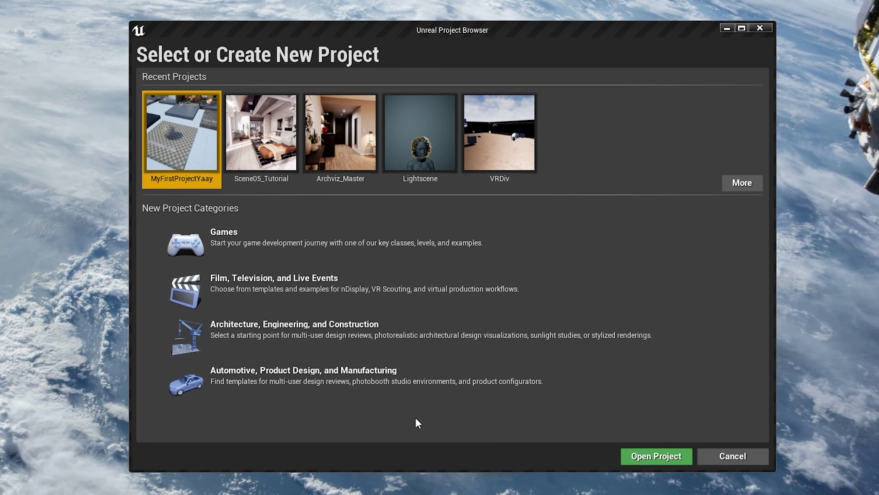
# - Look through the new project categories and the Product Configurator template under Automotive, Product Design, and Manufacturing
pyautogui.click(360, 255)
pyautogui.doubleClick(288, 301)
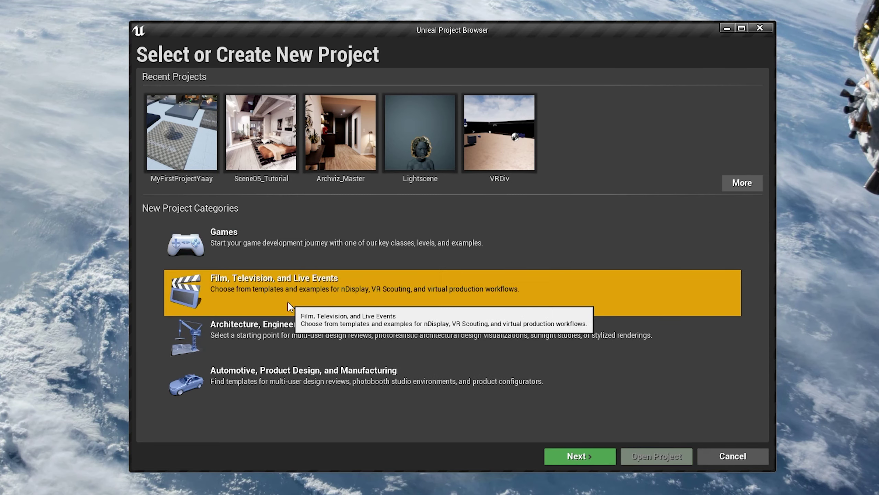
pyautogui.click(499, 456)
pyautogui.doubleClick(398, 343)
pyautogui.click(488, 456)
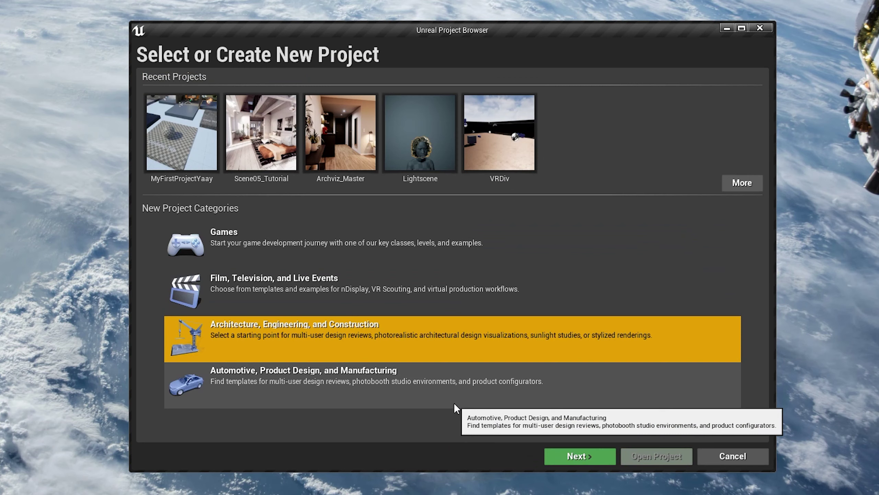
pyautogui.doubleClick(447, 389)
pyautogui.click(485, 456)
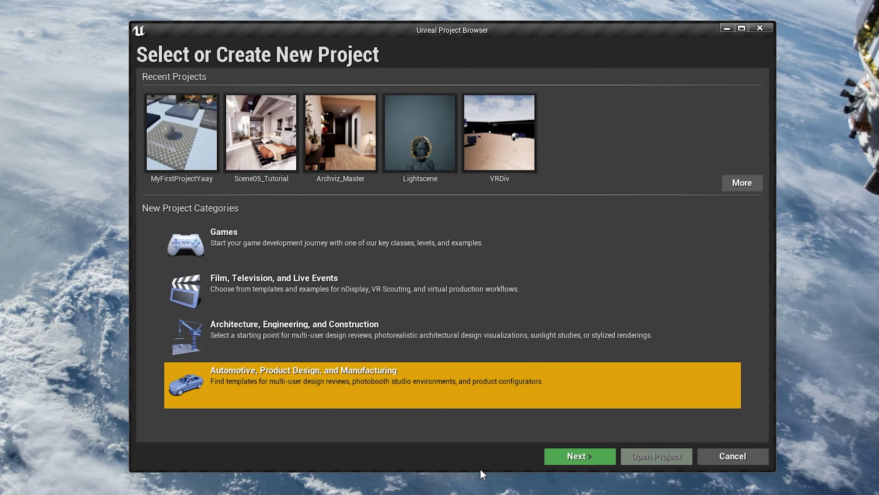
pyautogui.doubleClick(352, 378)
pyautogui.click(290, 116)
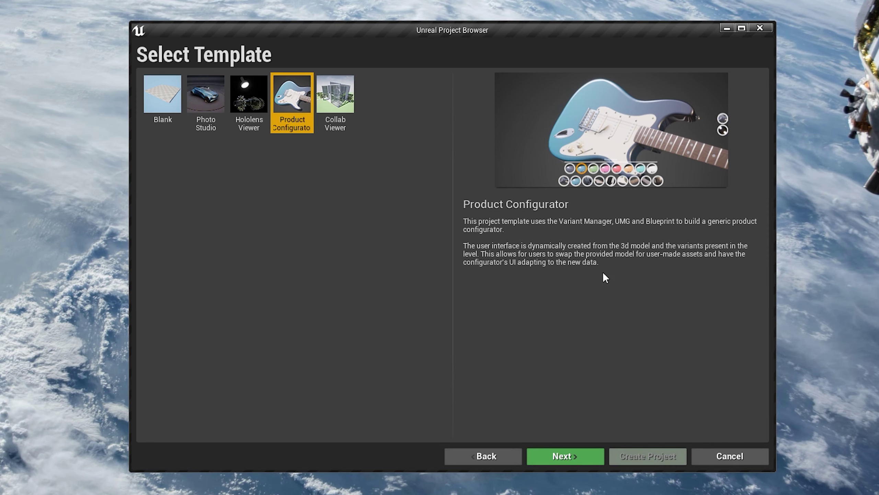
pyautogui.click(485, 455)
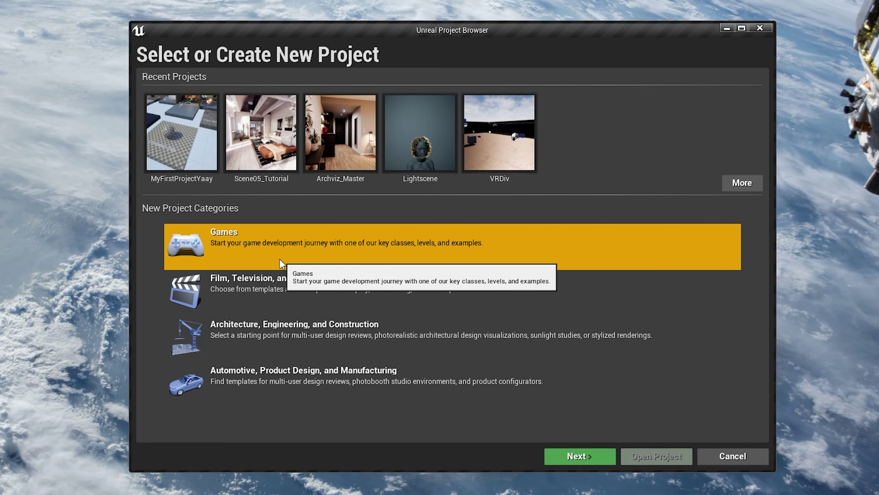
# - Start a project in the Games category, set its folder to D:\UE4 Projects\ and name it NoiceProject
pyautogui.click(577, 457)
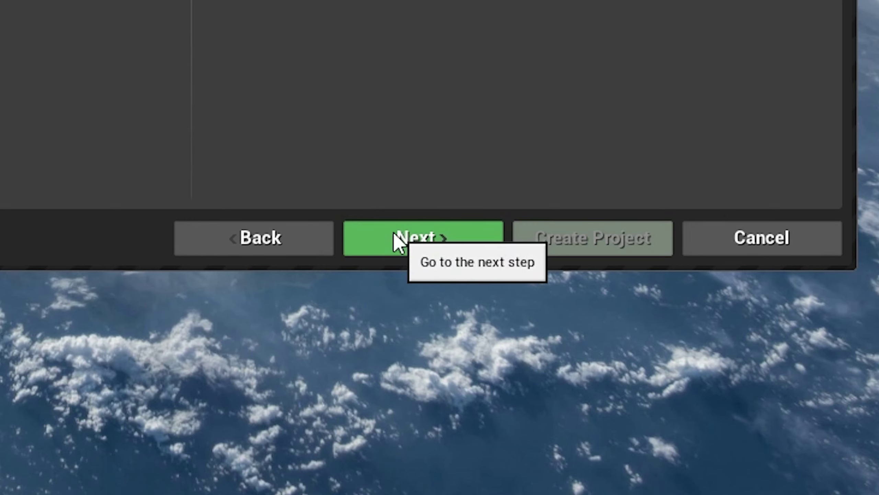
pyautogui.click(552, 456)
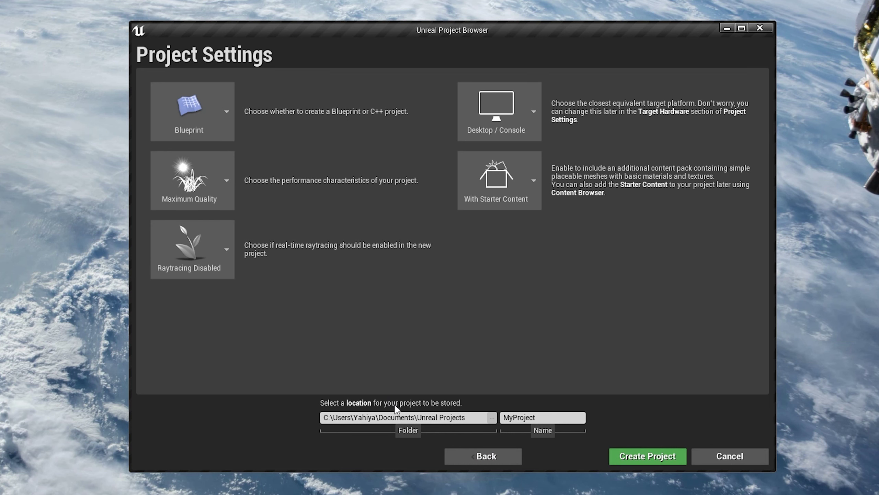
pyautogui.write('NoicePro')
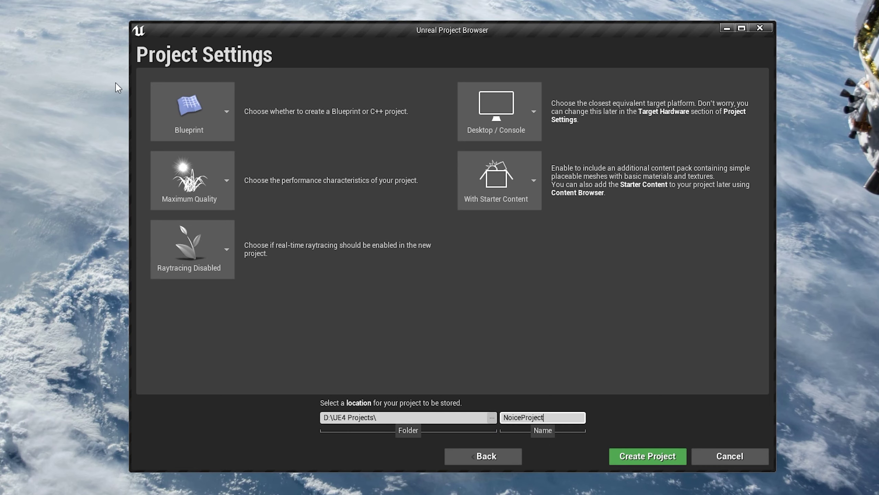
# - Set the project to With Starter Content and create it
pyautogui.click(499, 180)
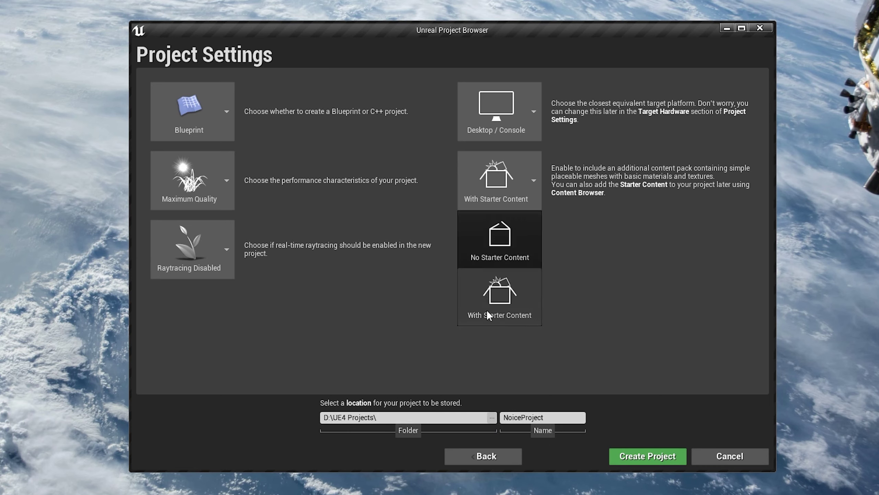
pyautogui.click(508, 294)
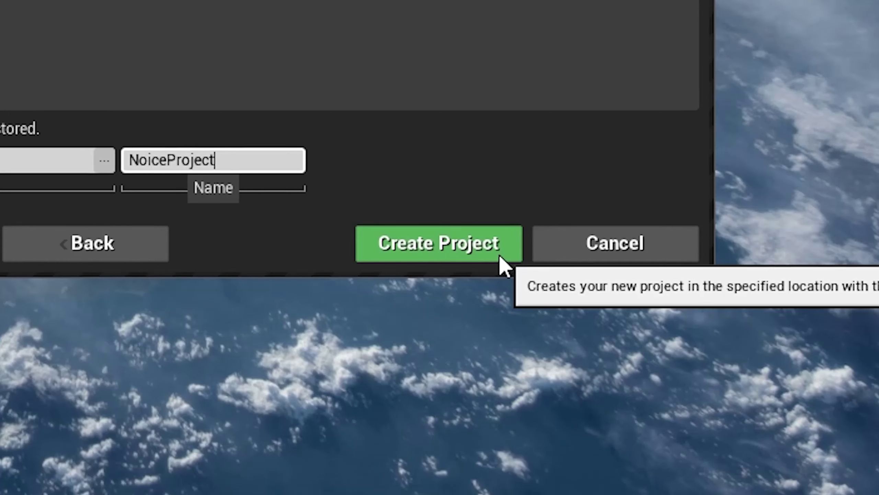
pyautogui.click(672, 458)
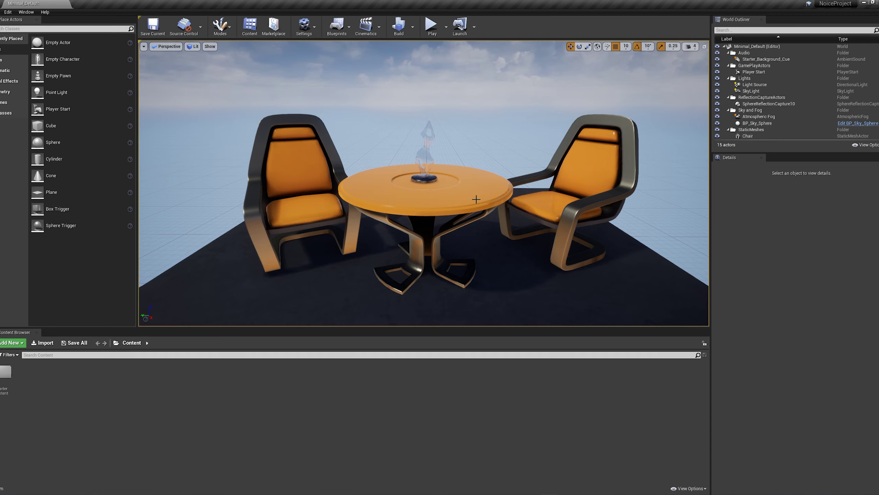
# - Look around the default level's table and chairs and review the actors listed in the World Outliner
pyautogui.moveTo(433, 200); pyautogui.dragTo(402, 203, button='right')
pyautogui.press('s')
pyautogui.press('d')
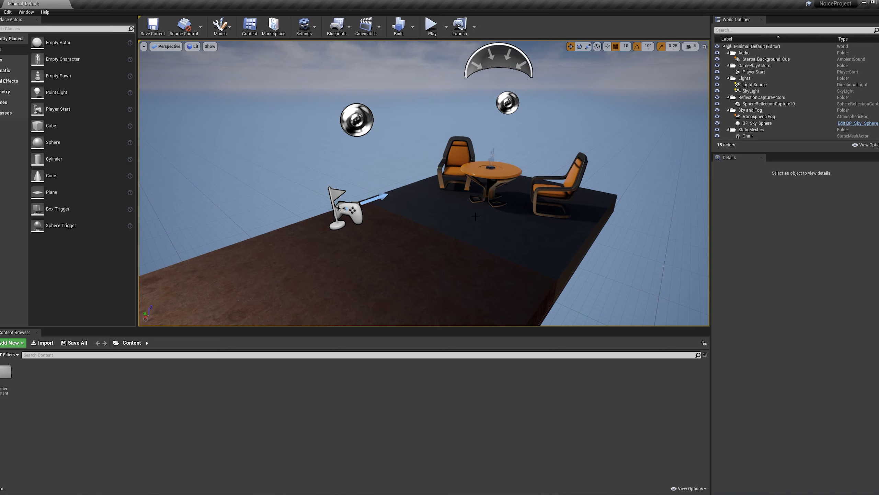
pyautogui.scroll(-3, 779, 93)
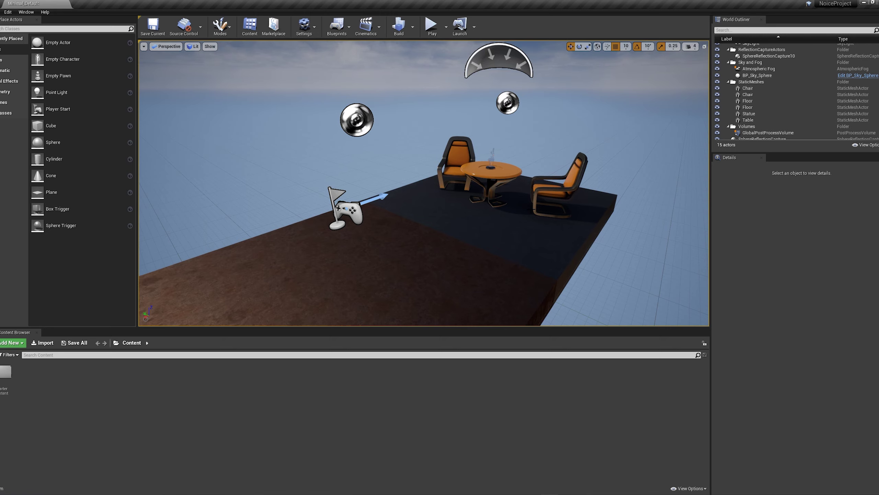
pyautogui.moveTo(260, 198); pyautogui.dragTo(301, 207, button='right')
pyautogui.press('a')
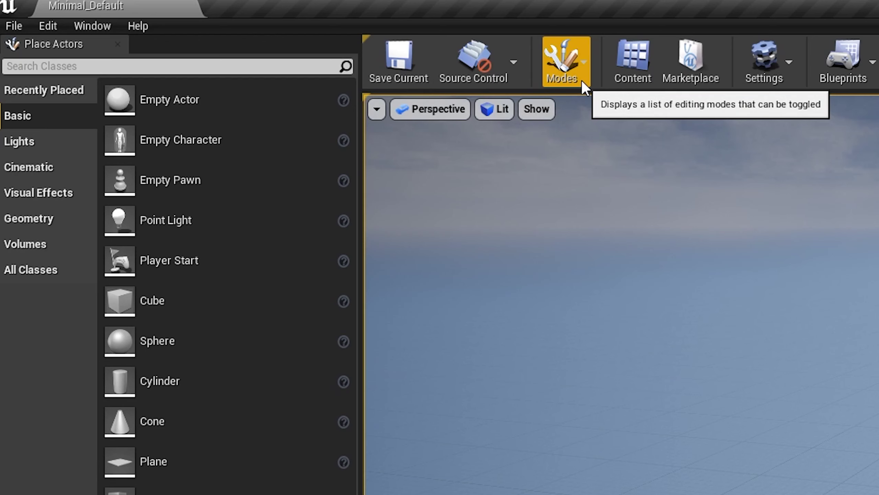
# - Review the list of available editor modes
pyautogui.click(227, 34)
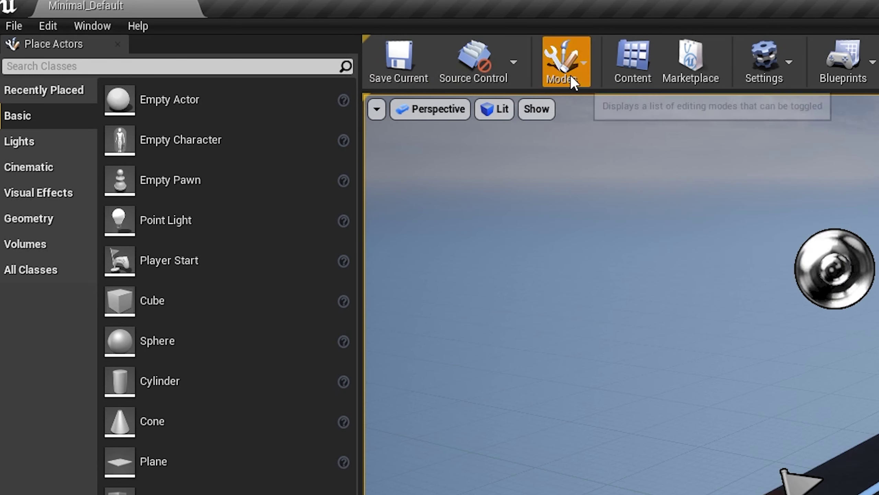
pyautogui.click(570, 75)
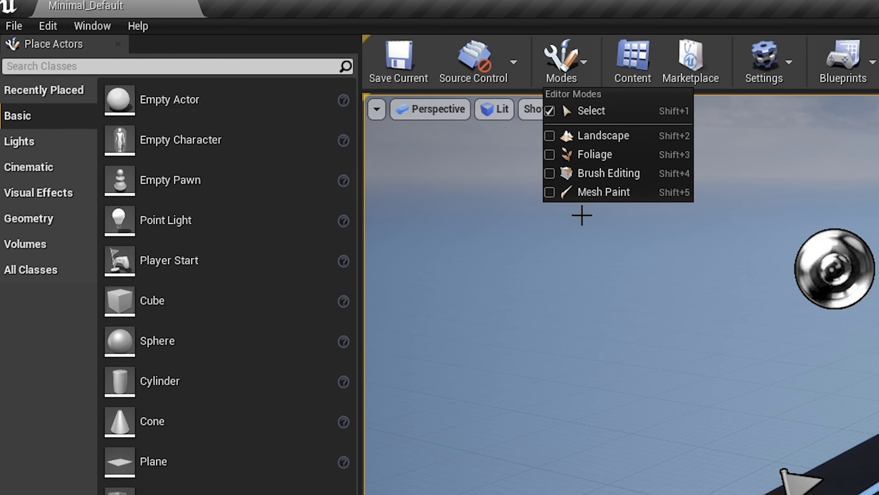
pyautogui.click(572, 66)
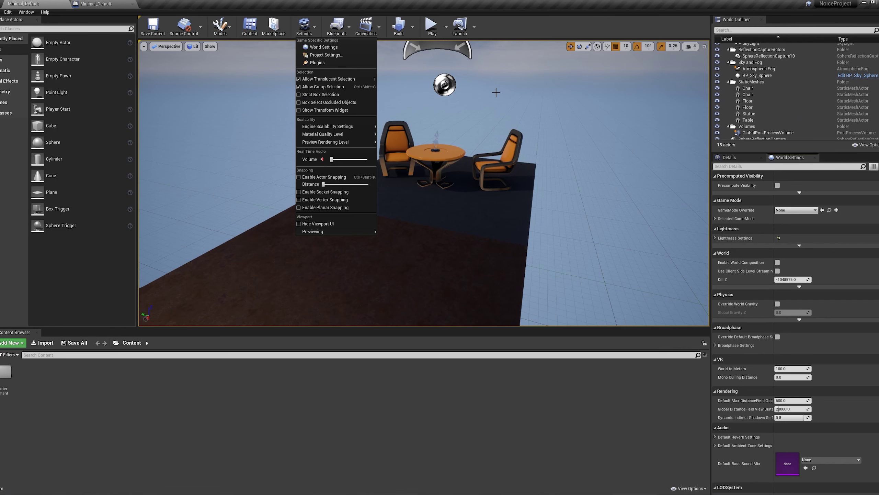
# - Close the World Settings, view the installed plugins, and close the plugin manager
pyautogui.click(816, 159)
pyautogui.click(308, 30)
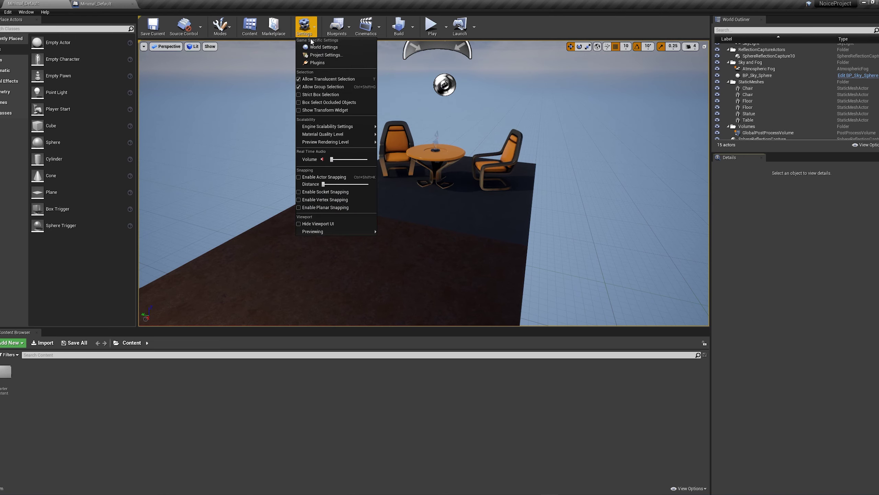
pyautogui.click(353, 63)
pyautogui.moveTo(0, 29); pyautogui.dragTo(187, 7)
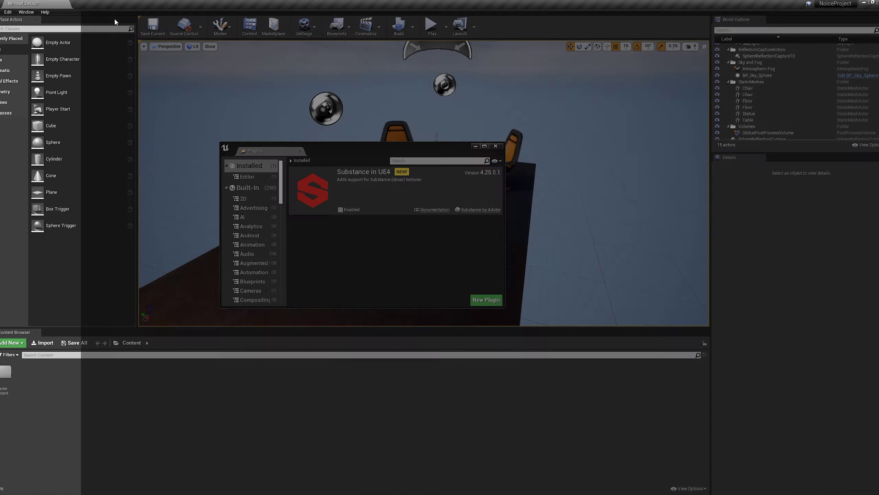
pyautogui.click(309, 152)
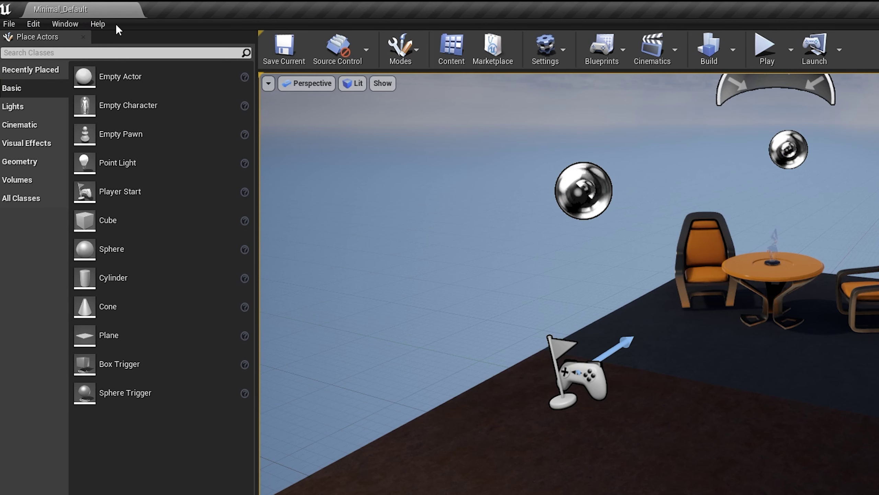
# - Open the Unreal Engine 4 online documentation and browse its overview page
pyautogui.click(14, 24)
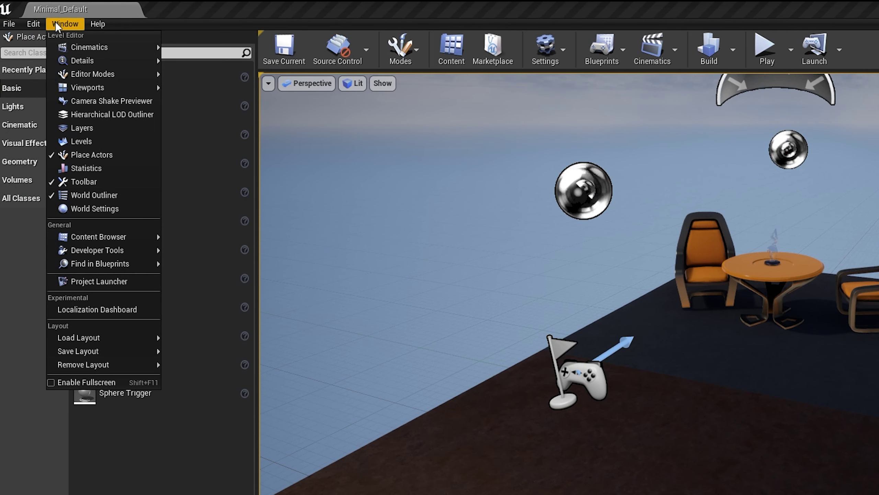
pyautogui.moveTo(96, 22)
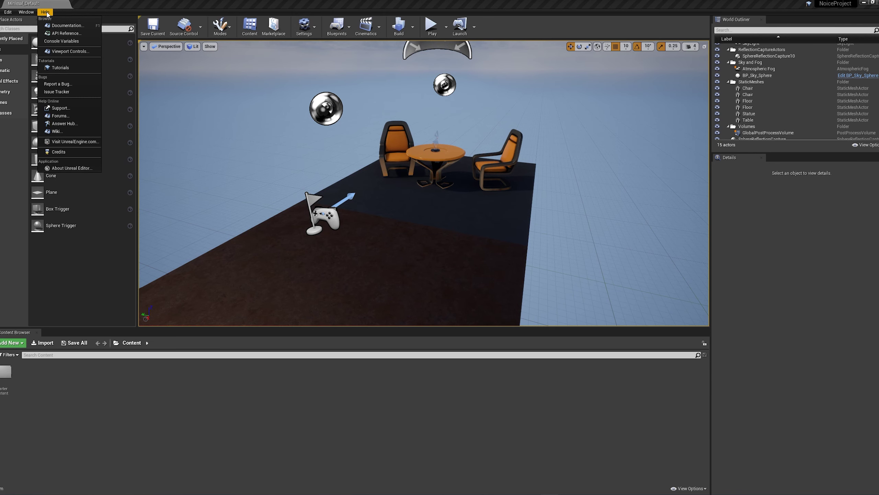
pyautogui.click(74, 26)
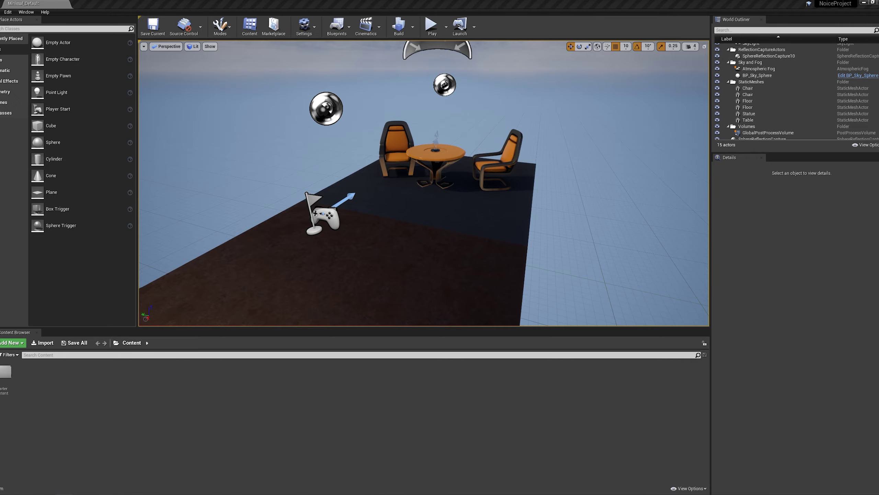
pyautogui.moveTo(0, 94); pyautogui.dragTo(530, 94)
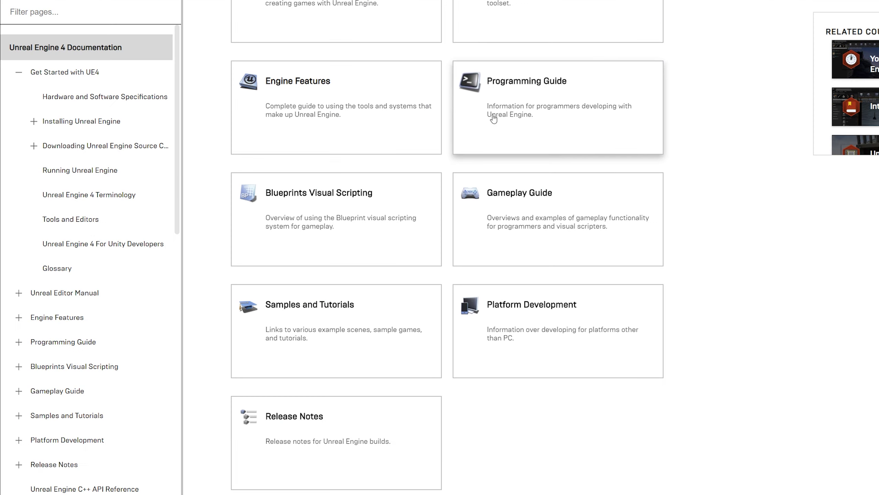
pyautogui.scroll(3, 493, 118)
pyautogui.scroll(-4, 454, 154)
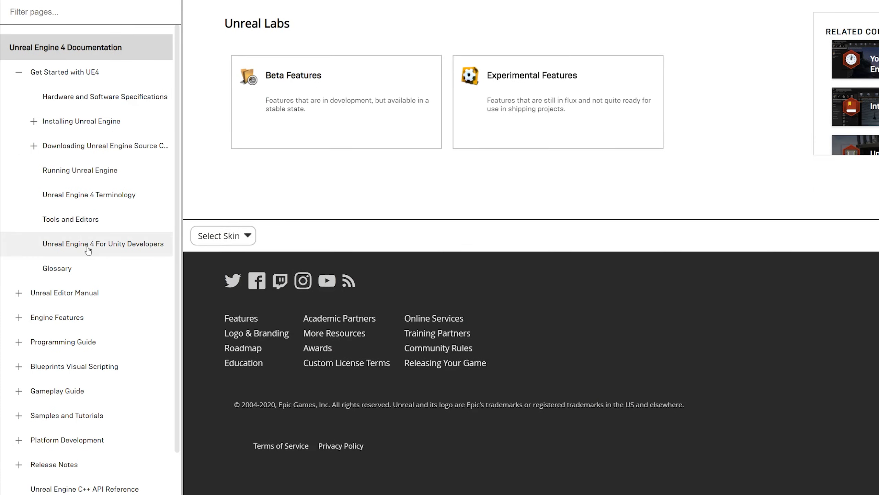
pyautogui.scroll(-3, 80, 273)
pyautogui.scroll(3, 19, 280)
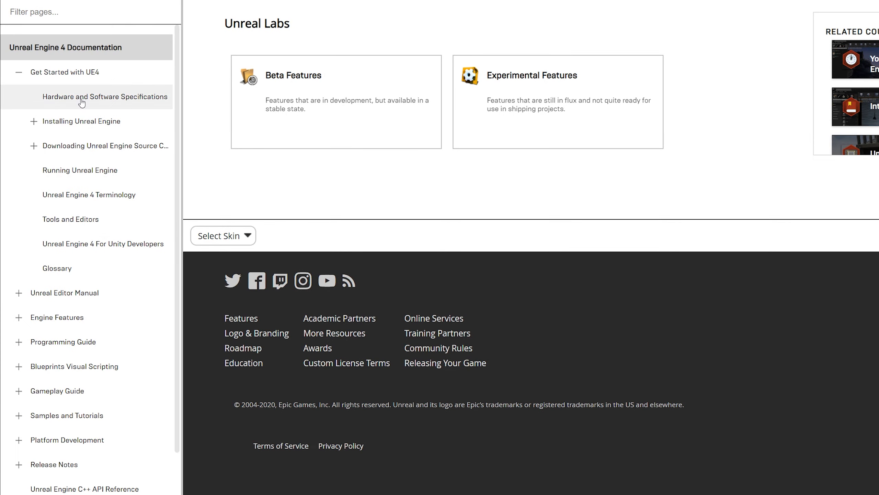
# - Open the Hardware and Software Specifications page and read through to the performance notes
pyautogui.click(82, 100)
pyautogui.scroll(-10, 431, 198)
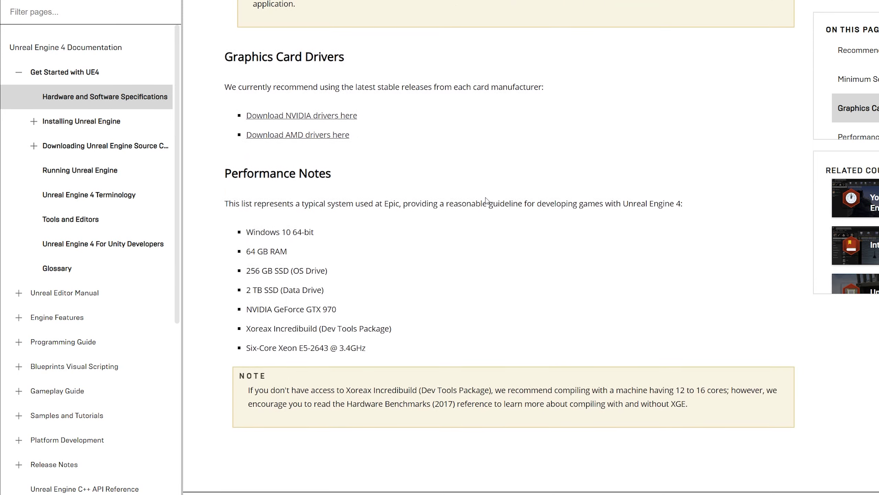
pyautogui.scroll(-3, 485, 200)
pyautogui.scroll(-3, 313, 387)
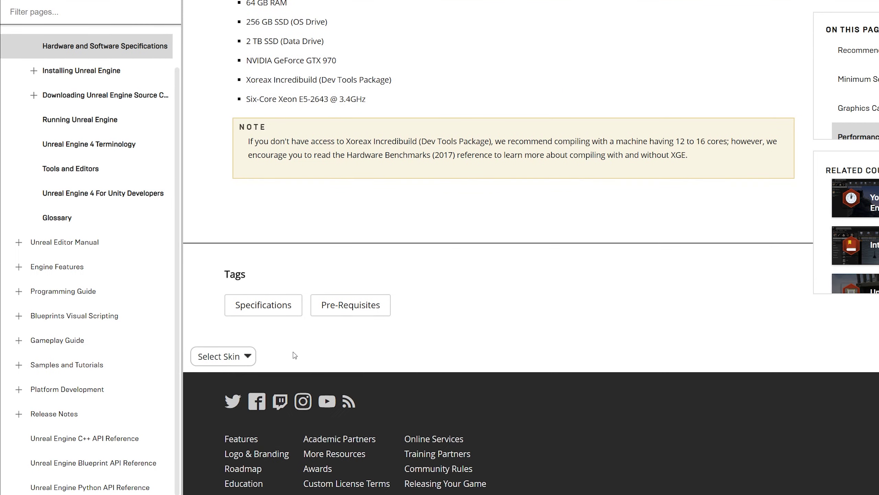
pyautogui.click(220, 357)
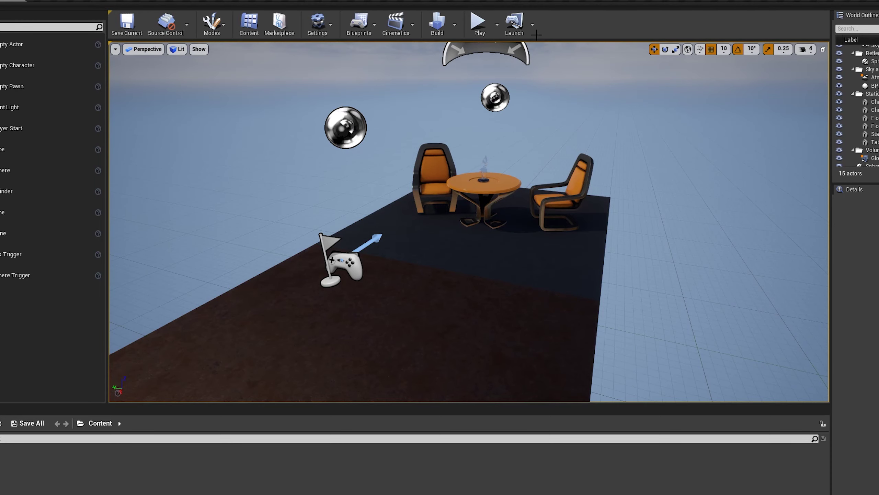
# - Back in the Unreal Editor, review the settings for selection, scalability and snapping
pyautogui.click(496, 24)
pyautogui.click(318, 24)
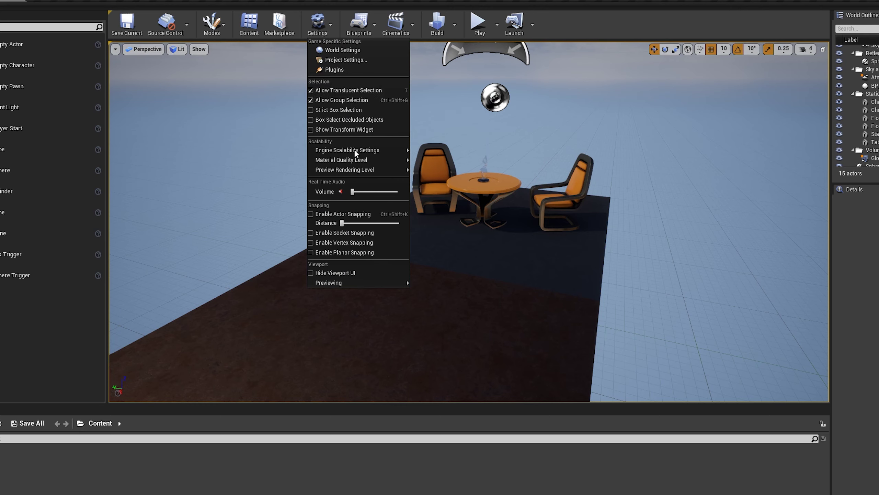
pyautogui.click(217, 28)
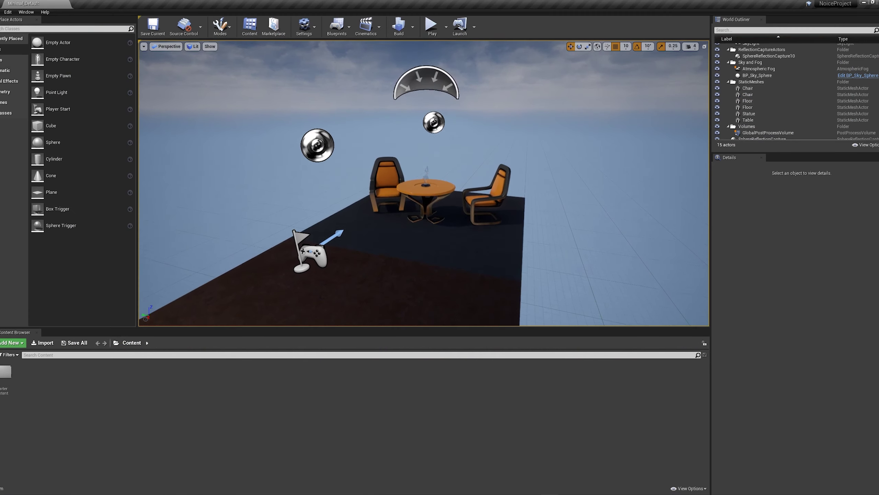
pyautogui.moveTo(423, 182); pyautogui.dragTo(409, 172, button='right')
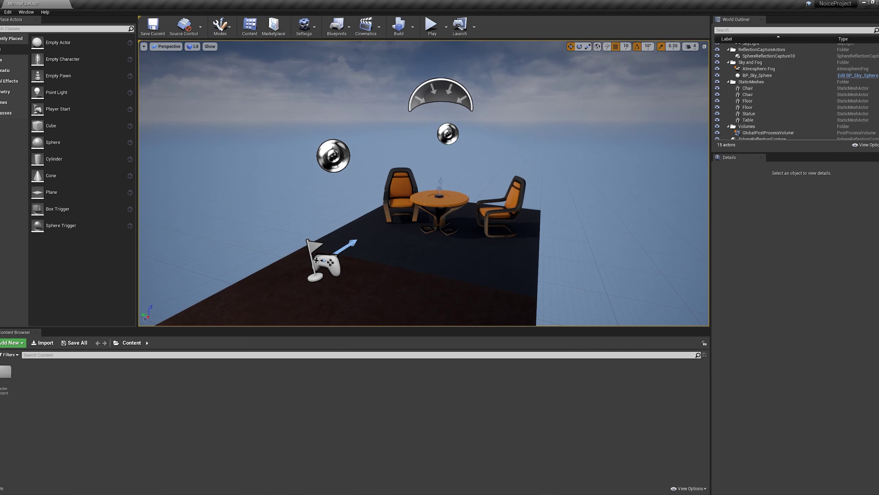
# - Fly the perspective camera around the table and chairs, and switch the viewport to the four-pane layout and back
pyautogui.press('s')
pyautogui.moveTo(449, 227); pyautogui.dragTo(463, 231, button='right')
pyautogui.press('a')
pyautogui.press('w')
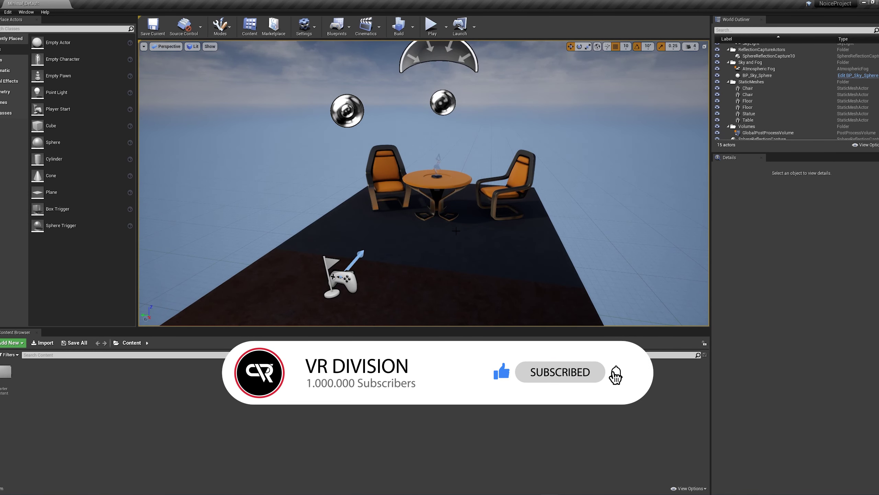
pyautogui.click(705, 48)
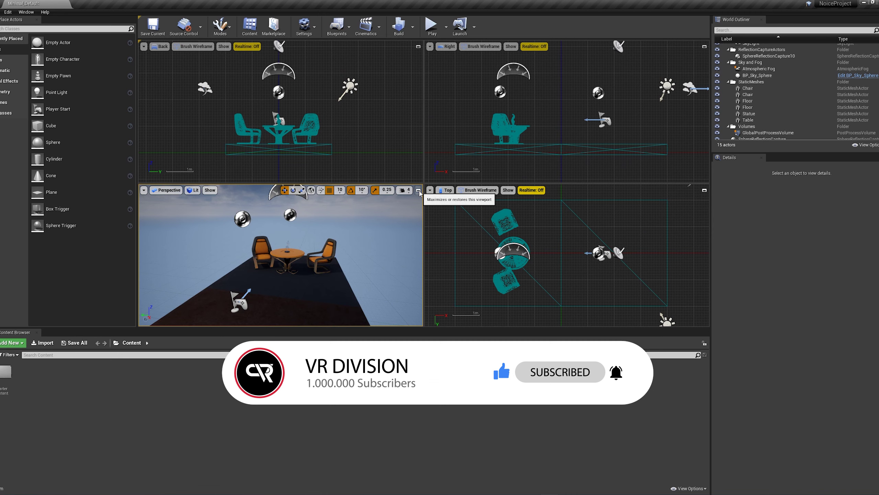
pyautogui.click(419, 191)
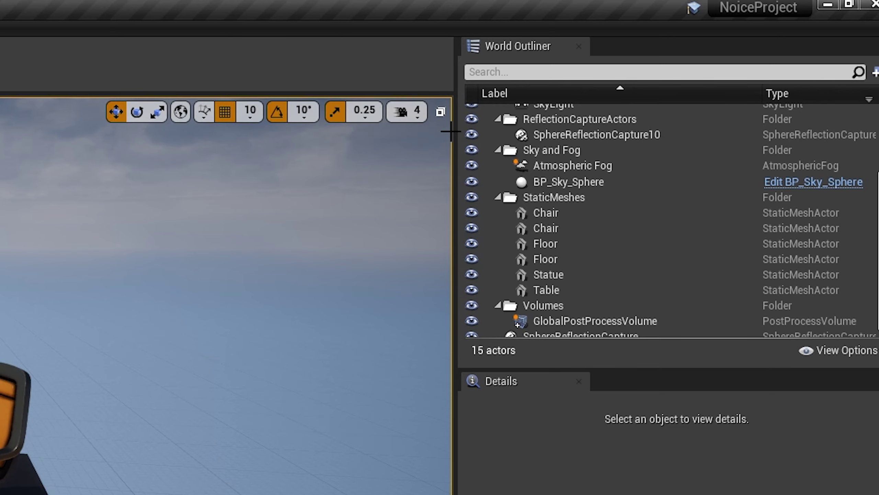
# - Show the four-pane layout, maximize and restore its individual views, and finish with the perspective view maximized
pyautogui.click(444, 108)
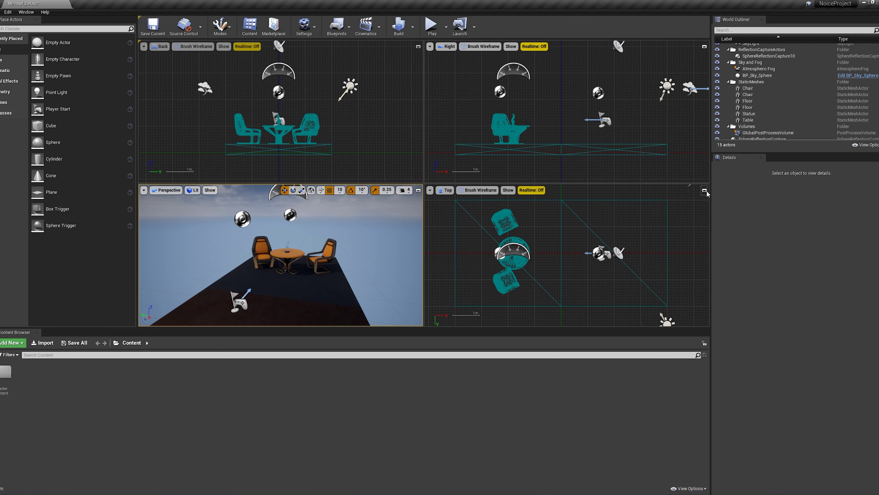
pyautogui.click(705, 191)
pyautogui.click(704, 47)
pyautogui.click(419, 46)
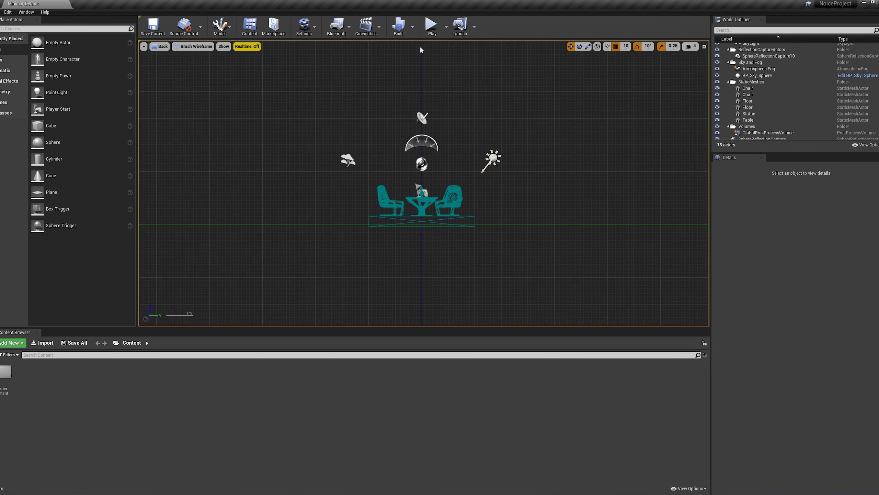
pyautogui.click(704, 46)
pyautogui.click(418, 190)
pyautogui.click(704, 47)
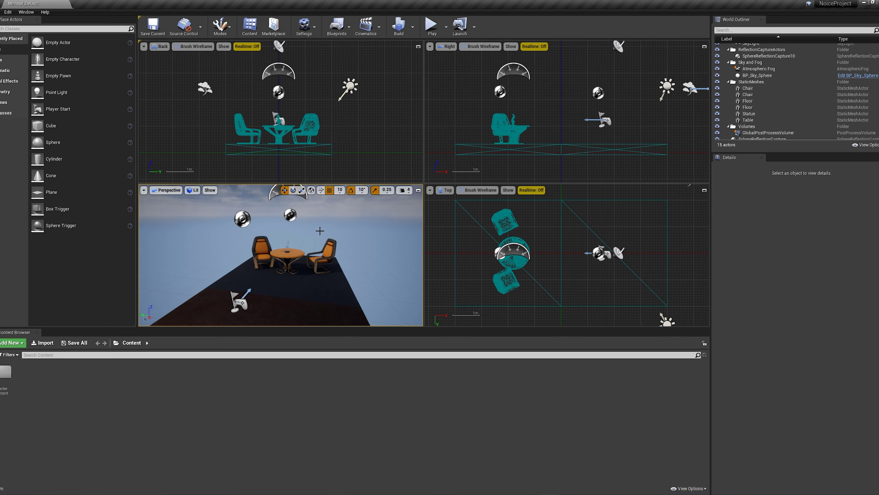
pyautogui.moveTo(364, 246)
pyautogui.mouseDown(button='right')
pyautogui.moveTo(354, 252)
pyautogui.moveTo(371, 259)
pyautogui.moveTo(364, 246)
pyautogui.mouseUp(button='right')
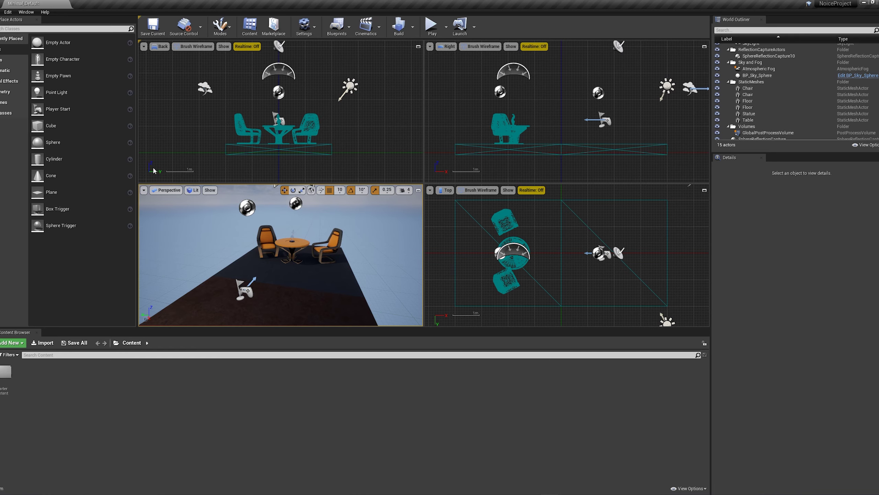
pyautogui.click(419, 190)
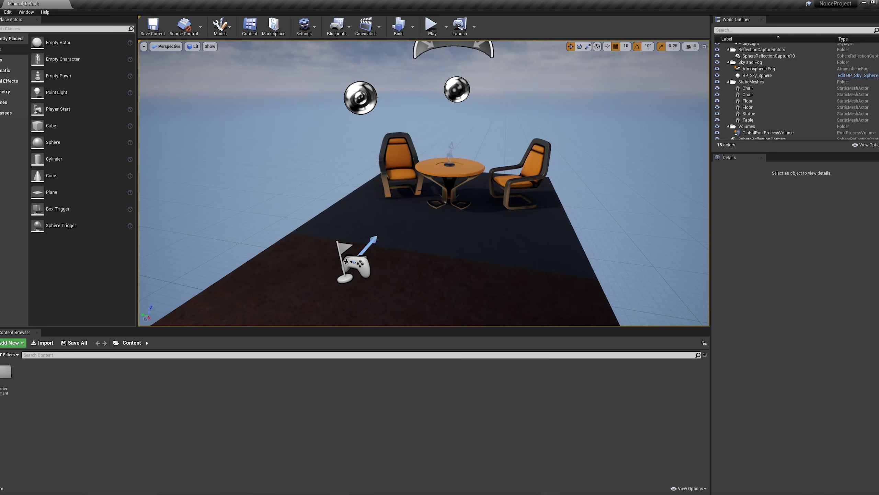
# - View the level in the front and left orthographic views, returning to the perspective view
pyautogui.hotkey('alt', 'h')
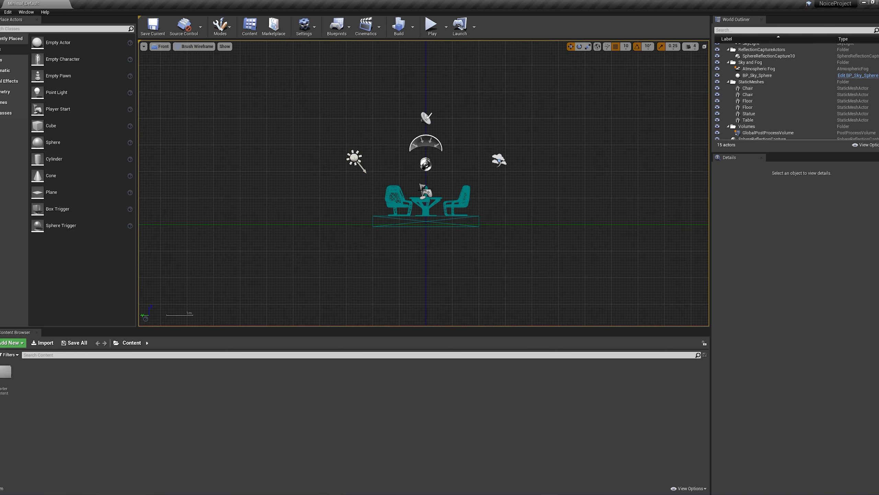
pyautogui.hotkey('alt', 'g')
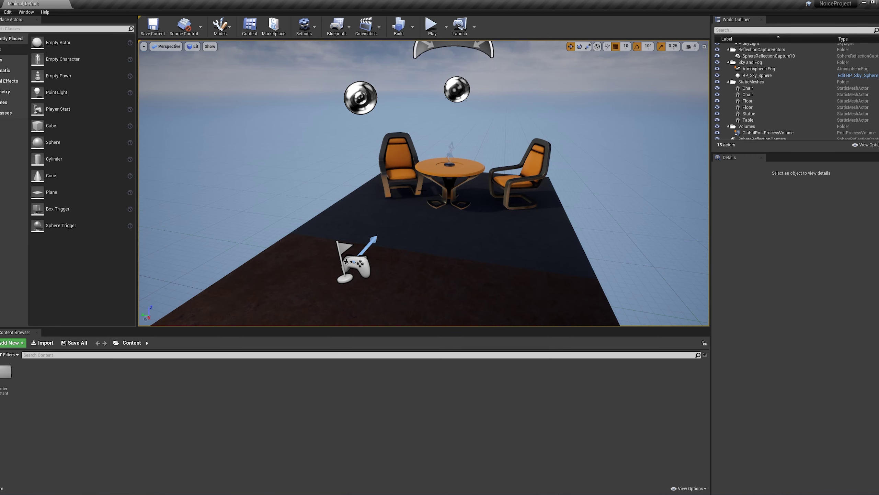
pyautogui.hotkey('alt', 'h')
pyautogui.hotkey('alt', 'k')
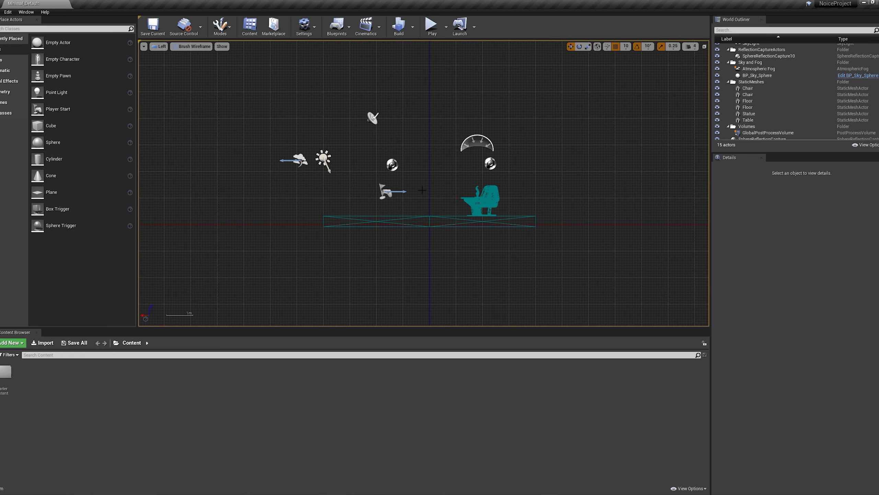
pyautogui.hotkey('alt', 'g')
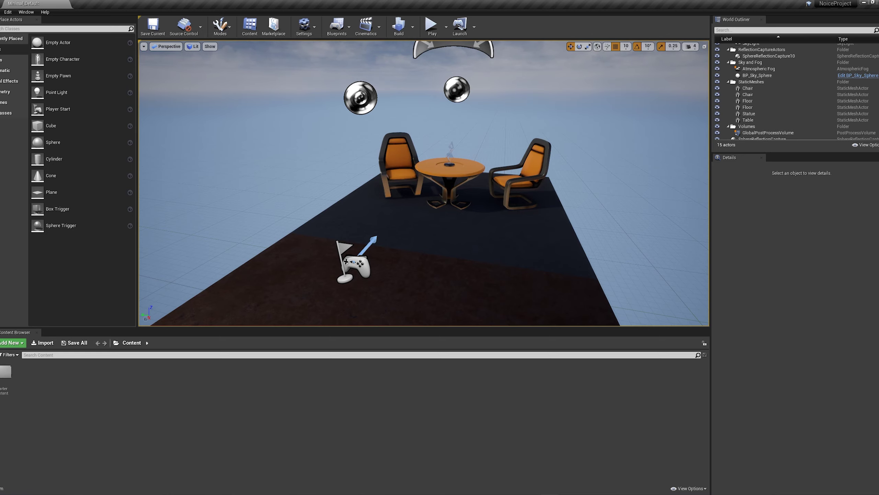
# - Examine the table and chairs by moving, turning and panning the perspective camera
pyautogui.moveTo(386, 201); pyautogui.dragTo(365, 210, button='right')
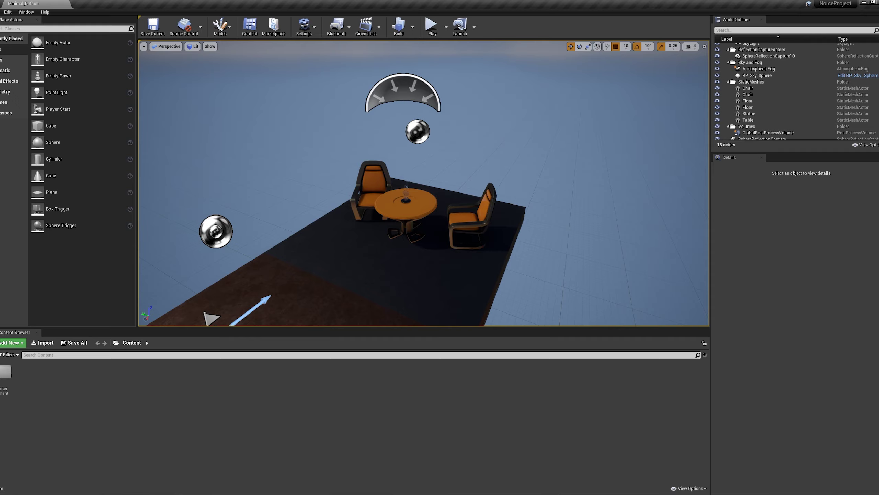
pyautogui.moveTo(424, 182); pyautogui.dragTo(440, 216)
pyautogui.moveTo(424, 183); pyautogui.dragTo(386, 182, button='right')
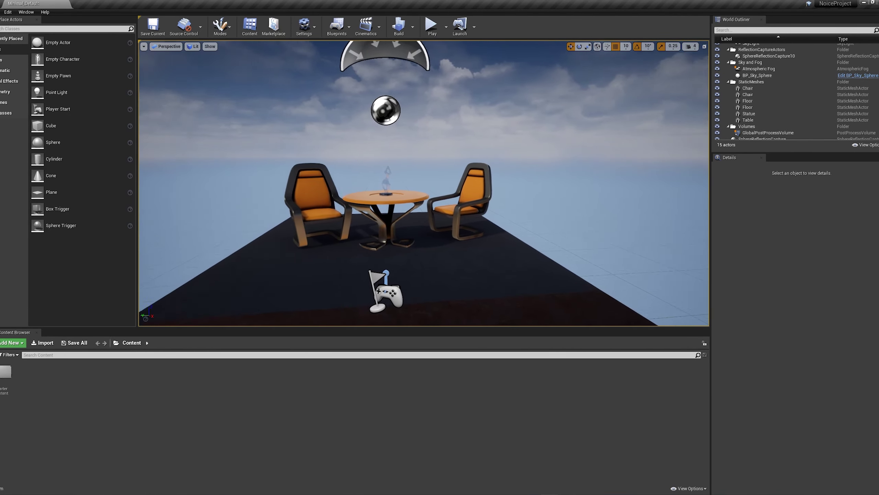
pyautogui.press('Left')
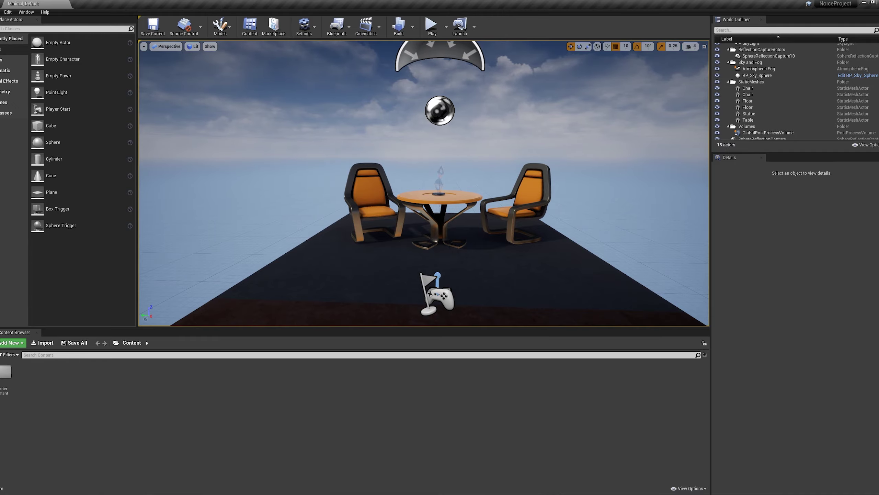
pyautogui.moveTo(459, 248); pyautogui.dragTo(249, 249, button='right')
pyautogui.moveTo(424, 183); pyautogui.dragTo(600, 198, button='right')
pyautogui.moveTo(454, 256); pyautogui.dragTo(467, 252, button='right')
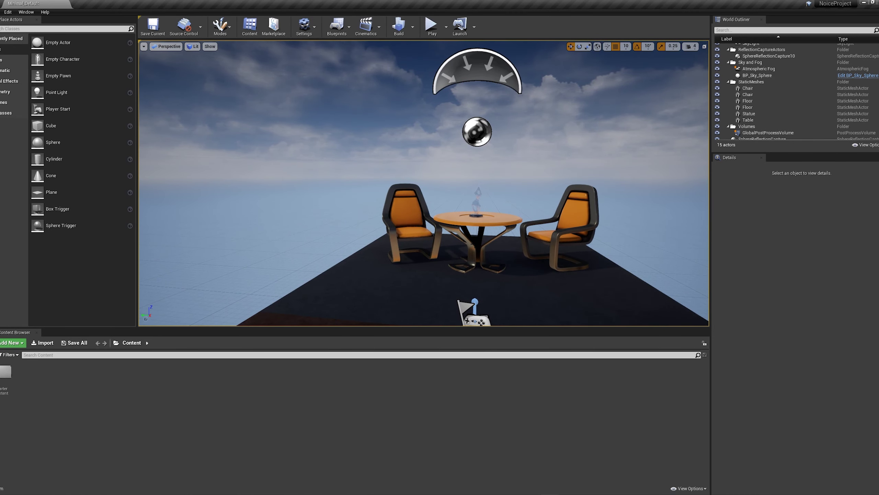
pyautogui.moveTo(465, 215); pyautogui.dragTo(404, 231, button='middle')
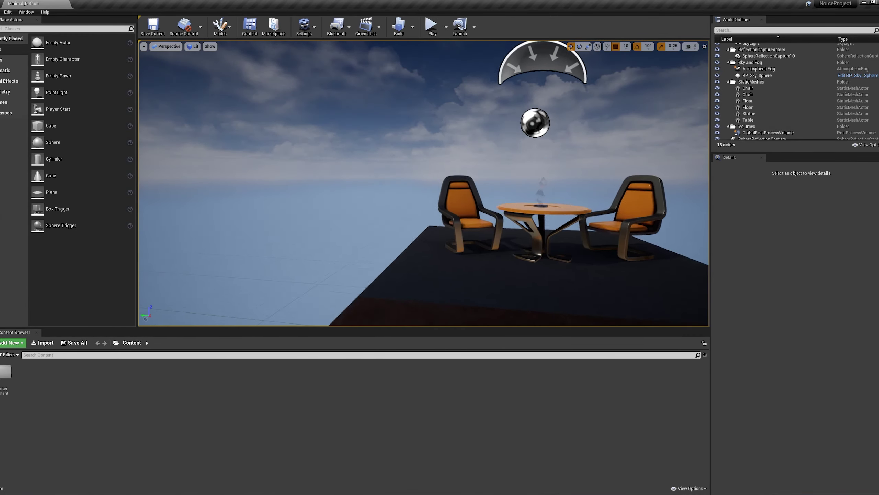
pyautogui.moveTo(448, 213); pyautogui.dragTo(439, 213, button='right')
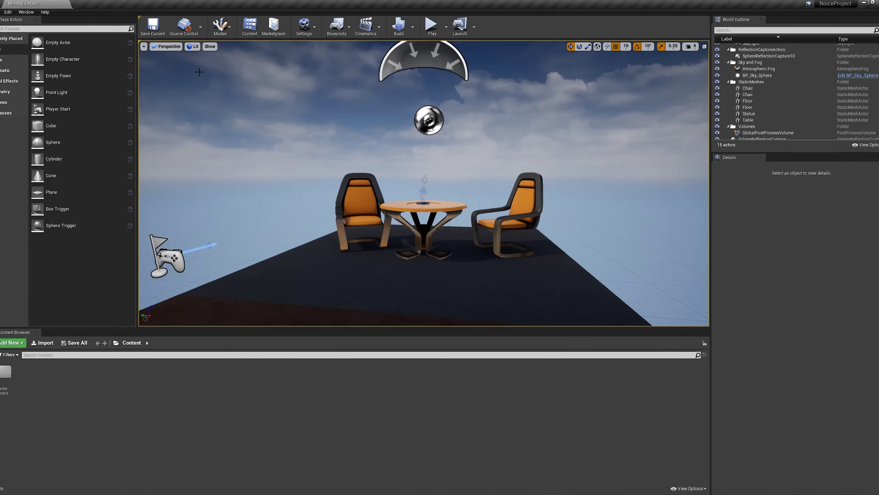
# - Switch to the top orthographic view and try box selection, panning and zooming around the furniture
pyautogui.click(168, 49)
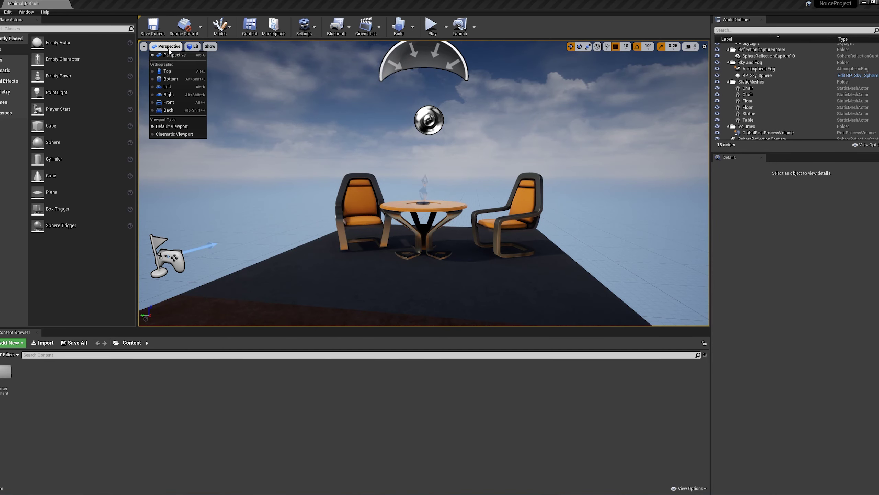
pyautogui.click(168, 72)
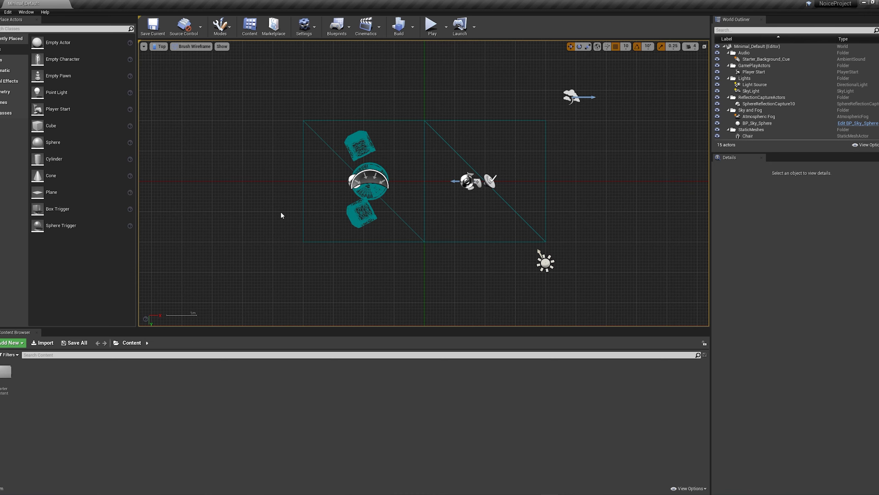
pyautogui.moveTo(271, 92); pyautogui.dragTo(688, 286)
pyautogui.click(255, 129)
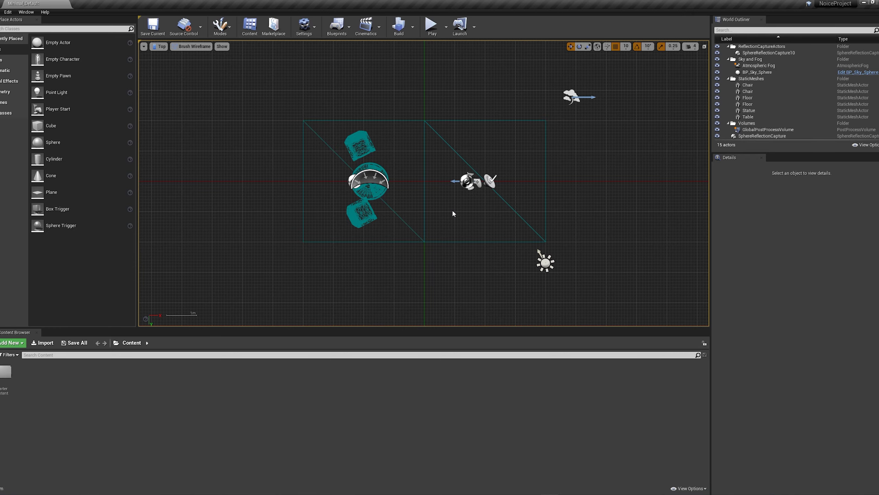
pyautogui.moveTo(453, 212); pyautogui.dragTo(504, 286, button='right')
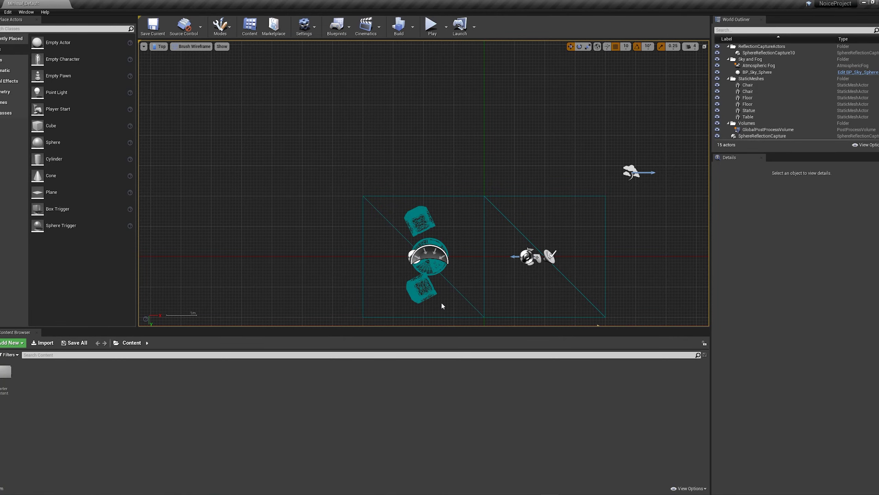
pyautogui.scroll(-5, 441, 301)
pyautogui.scroll(7, 441, 301)
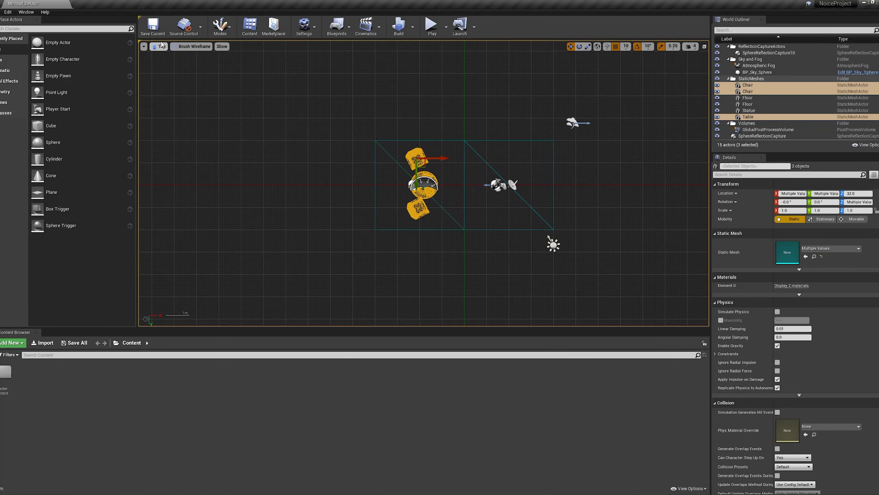
# - Return to the perspective view, select one chair, focus the camera on it and orbit around it
pyautogui.click(160, 46)
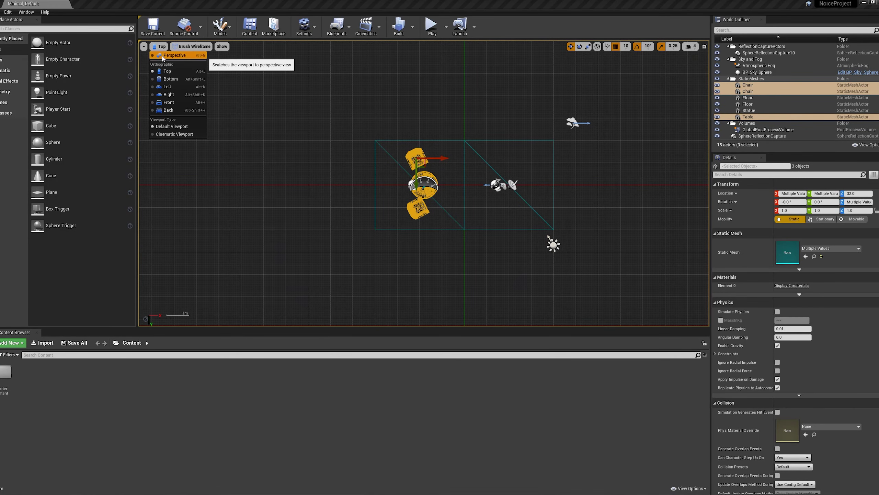
pyautogui.click(163, 57)
pyautogui.scroll(3, 237, 98)
pyautogui.click(359, 171)
pyautogui.moveTo(399, 117); pyautogui.dragTo(405, 141, button='right')
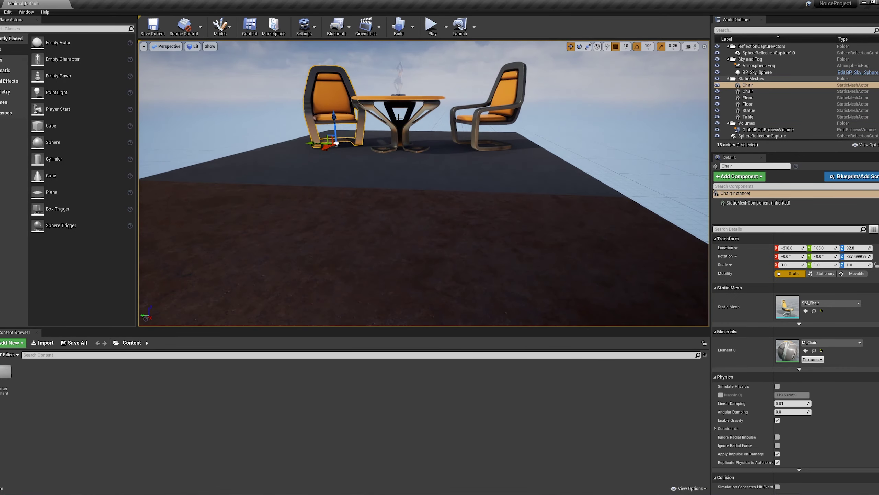
pyautogui.press('f')
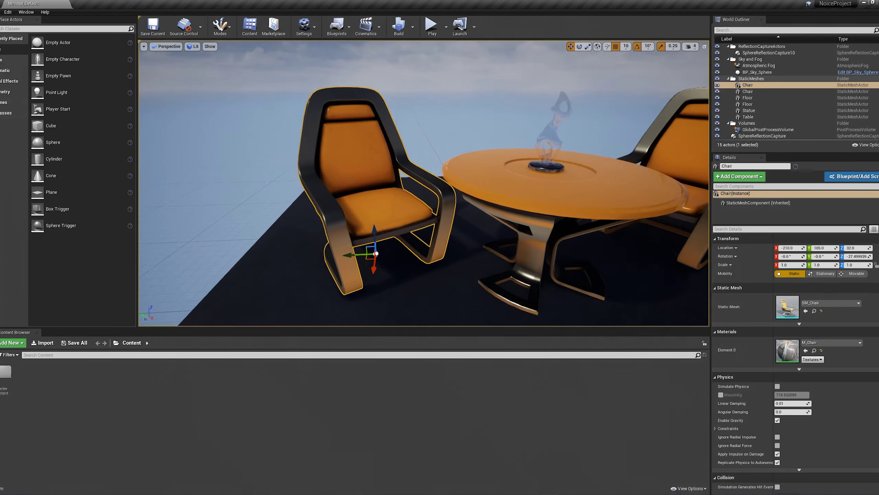
pyautogui.moveTo(350, 126)
pyautogui.keyDown('alt'); pyautogui.mouseDown()
pyautogui.moveTo(391, 127)
pyautogui.moveTo(351, 127)
pyautogui.mouseUp(); pyautogui.keyUp('alt')
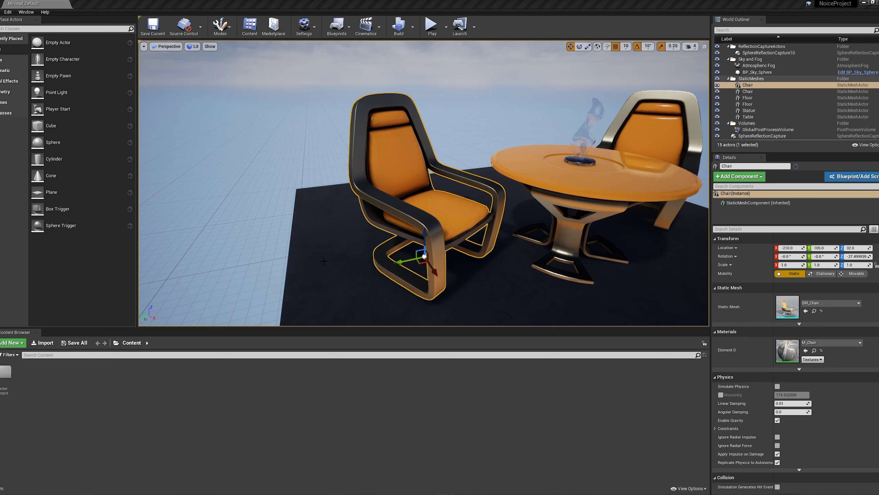
# - Select the floor beneath the chairs, view its context options, dismiss them and clear the selection
pyautogui.click(336, 255)
pyautogui.rightClick(337, 256)
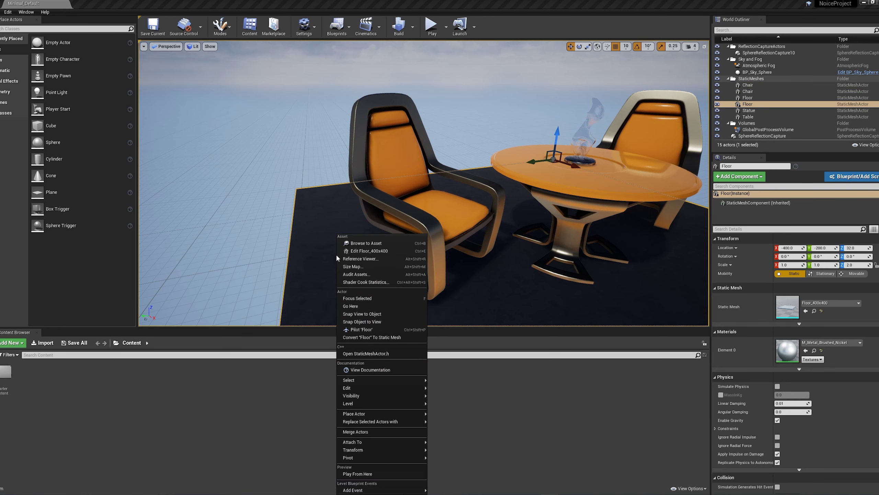
pyautogui.press('Escape')
pyautogui.press('Escape')
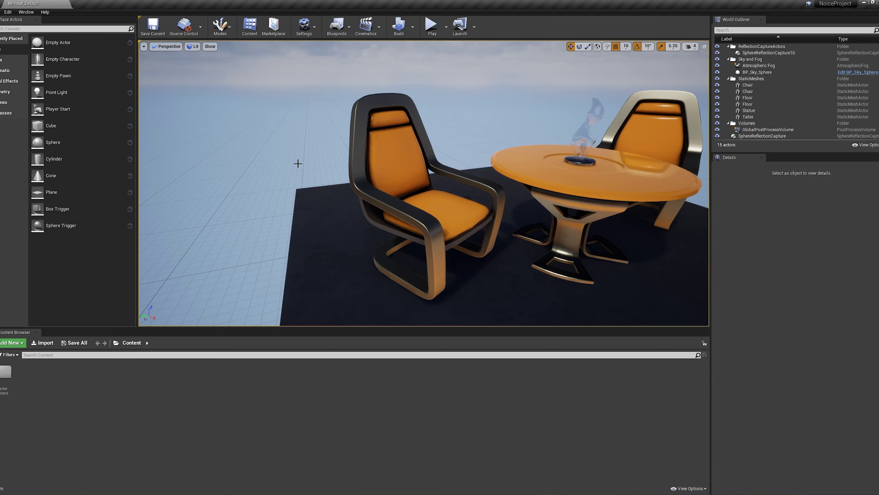
# - Practise turning the perspective camera and repeatedly lowering and raising it above the level
pyautogui.moveTo(307, 153)
pyautogui.mouseDown(button='right')
pyautogui.moveTo(318, 194)
pyautogui.moveTo(272, 140)
pyautogui.moveTo(265, 118)
pyautogui.moveTo(350, 121)
pyautogui.moveTo(261, 110)
pyautogui.moveTo(305, 100)
pyautogui.moveTo(258, 102)
pyautogui.moveTo(308, 153)
pyautogui.mouseUp(button='right')
pyautogui.moveTo(169, 52); pyautogui.dragTo(169, 52, button='right')
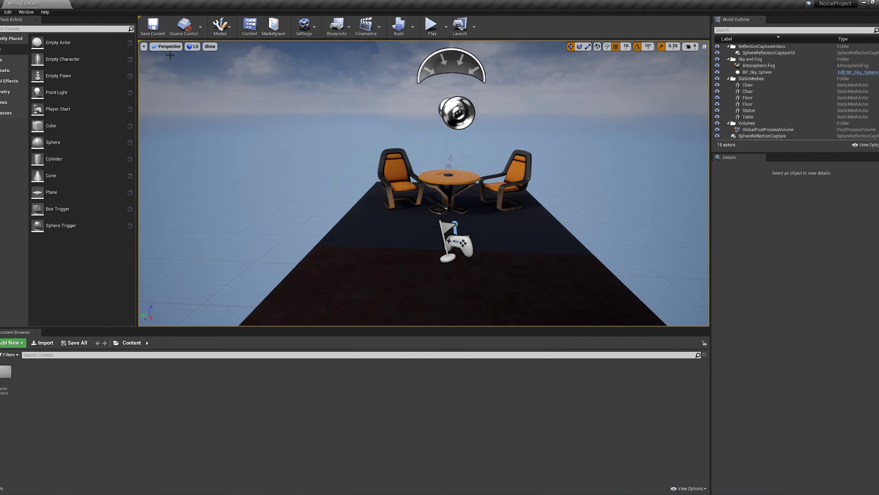
pyautogui.moveTo(254, 150); pyautogui.dragTo(253, 157, button='right')
pyautogui.press('q')
pyautogui.press('e')
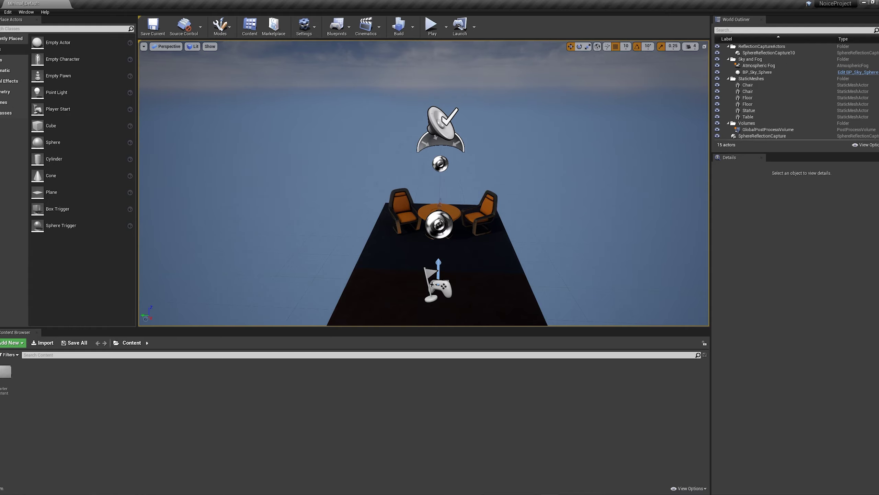
pyautogui.press('e')
pyautogui.moveTo(253, 157); pyautogui.dragTo(254, 136, button='right')
pyautogui.press('q')
pyautogui.press('e')
pyautogui.press('q')
pyautogui.press('e')
pyautogui.press('q')
pyautogui.press('e')
# - Fly the camera away from and up to the table, and orbit around the furniture
pyautogui.press('a')
pyautogui.press('s')
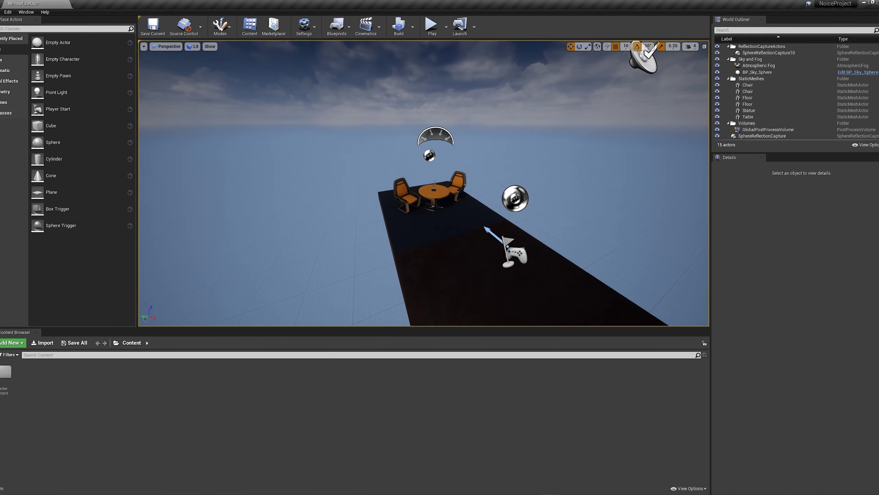
pyautogui.press('s')
pyautogui.moveTo(424, 183); pyautogui.dragTo(496, 230, button='right')
pyautogui.press('w')
pyautogui.press('w')
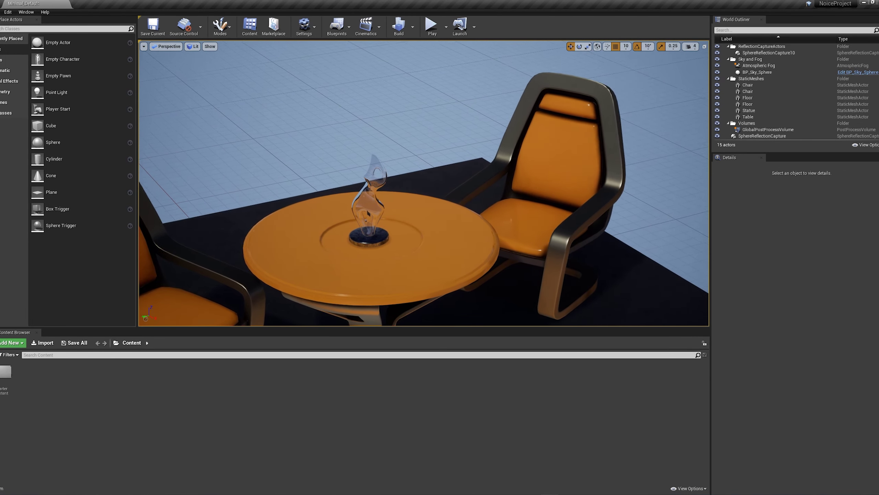
pyautogui.moveTo(434, 204); pyautogui.dragTo(449, 207, button='right')
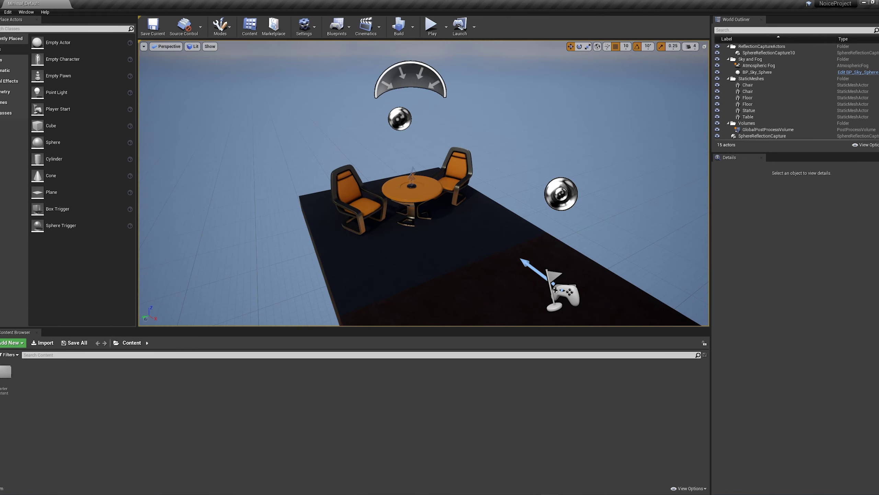
pyautogui.keyDown('alt'); pyautogui.moveTo(424, 194); pyautogui.dragTo(516, 194); pyautogui.keyUp('alt')
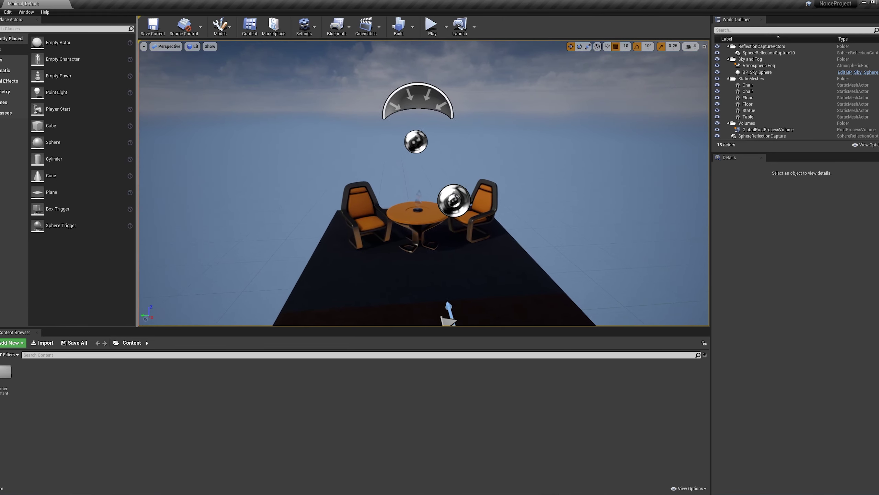
# - Fly the camera around the table and chairs, then view the viewport's camera speed options and dismiss them
pyautogui.moveTo(424, 193); pyautogui.dragTo(561, 175, button='right')
pyautogui.press('w')
pyautogui.press('a')
pyautogui.press('s')
pyautogui.press('a')
pyautogui.press('w')
pyautogui.moveTo(489, 198)
pyautogui.mouseDown(button='right')
pyautogui.moveTo(513, 201)
pyautogui.moveTo(491, 211)
pyautogui.moveTo(489, 198)
pyautogui.mouseUp(button='right')
pyautogui.click(691, 46)
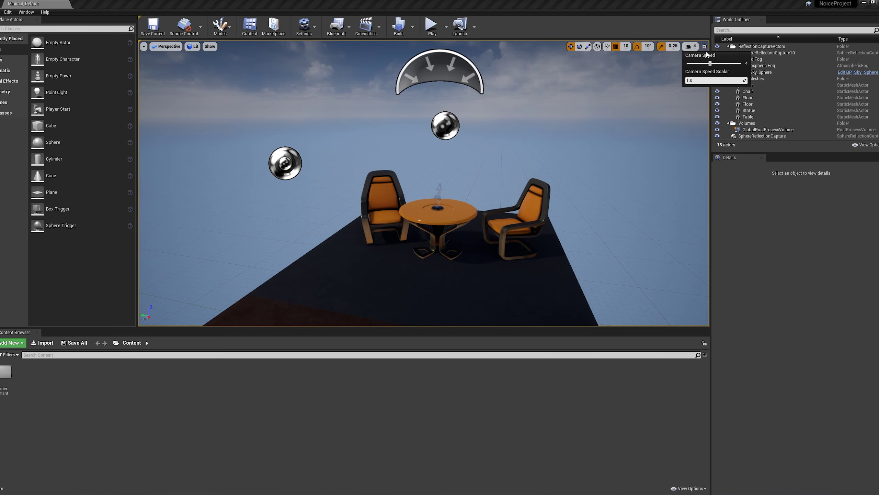
pyautogui.moveTo(490, 184); pyautogui.dragTo(490, 184, button='right')
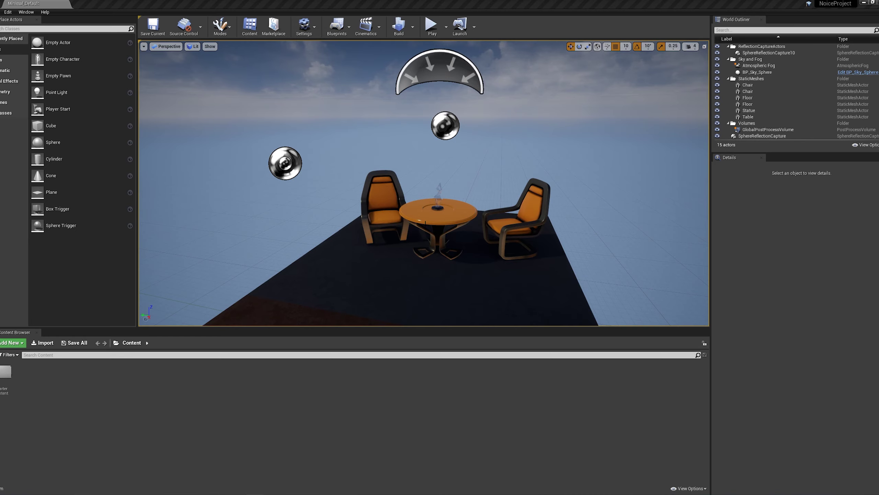
# - Turn and orbit the camera to view the furniture and the player start from an angle
pyautogui.moveTo(432, 229); pyautogui.dragTo(406, 257, button='right')
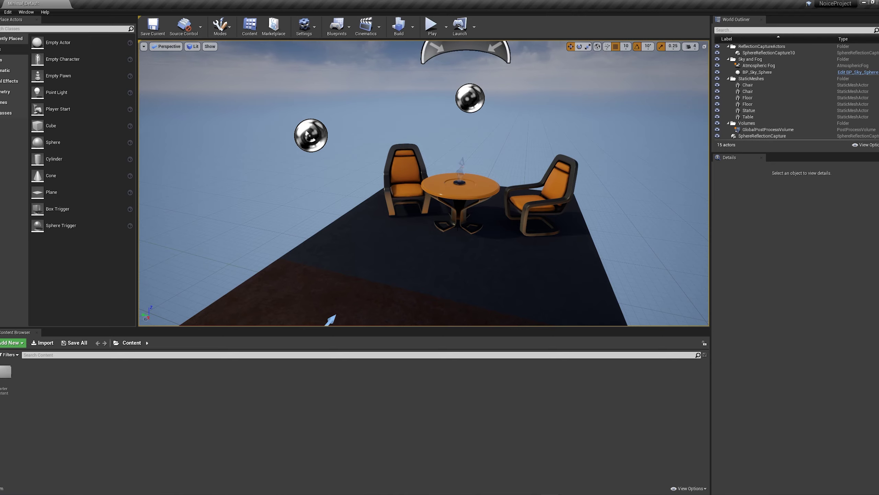
pyautogui.moveTo(457, 229)
pyautogui.keyDown('alt'); pyautogui.mouseDown()
pyautogui.moveTo(466, 256)
pyautogui.moveTo(526, 261)
pyautogui.moveTo(540, 251)
pyautogui.moveTo(460, 229)
pyautogui.mouseUp(); pyautogui.keyUp('alt')
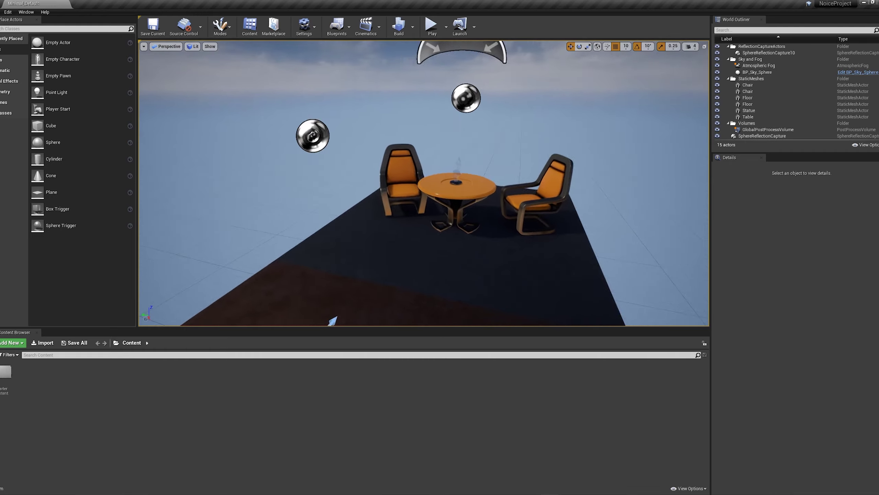
pyautogui.moveTo(460, 229); pyautogui.dragTo(658, 225, button='right')
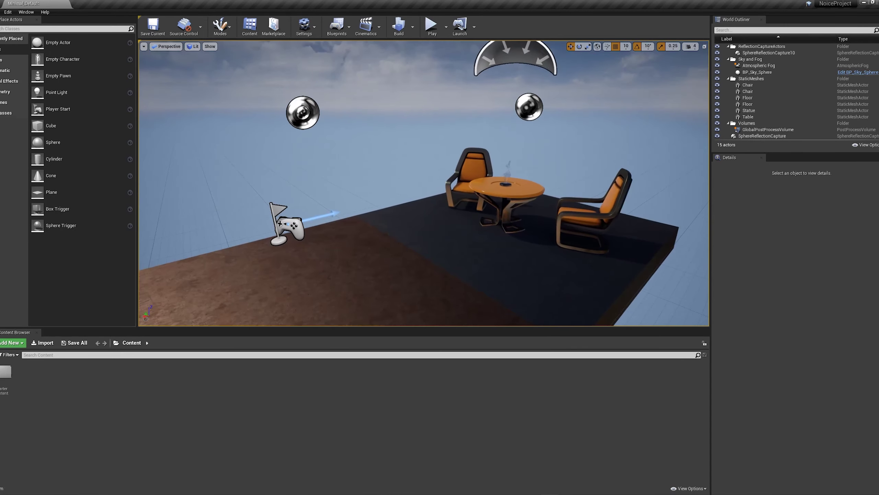
# - Select a chair and enable Orbit camera around selection in the Level Editor viewport preferences, then put the preferences window away
pyautogui.click(470, 204)
pyautogui.moveTo(504, 200)
pyautogui.mouseDown(button='right')
pyautogui.moveTo(474, 222)
pyautogui.moveTo(480, 198)
pyautogui.moveTo(502, 207)
pyautogui.mouseUp(button='right')
pyautogui.click(8, 12)
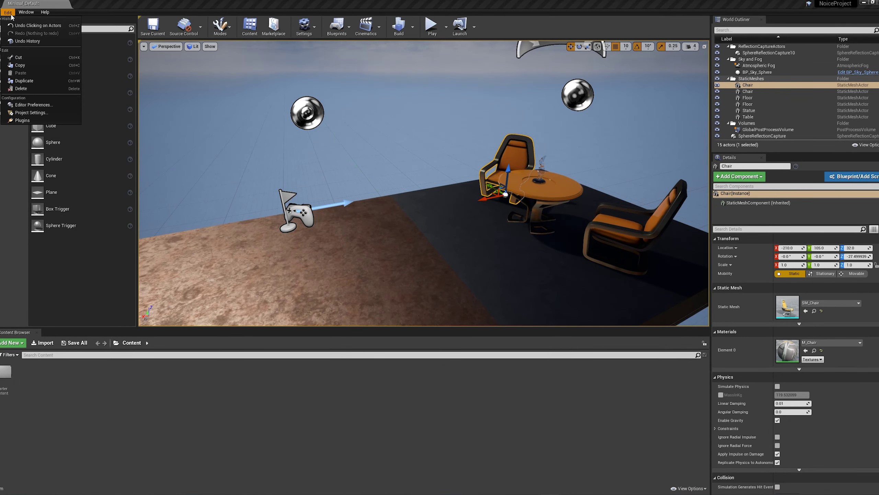
pyautogui.click(37, 108)
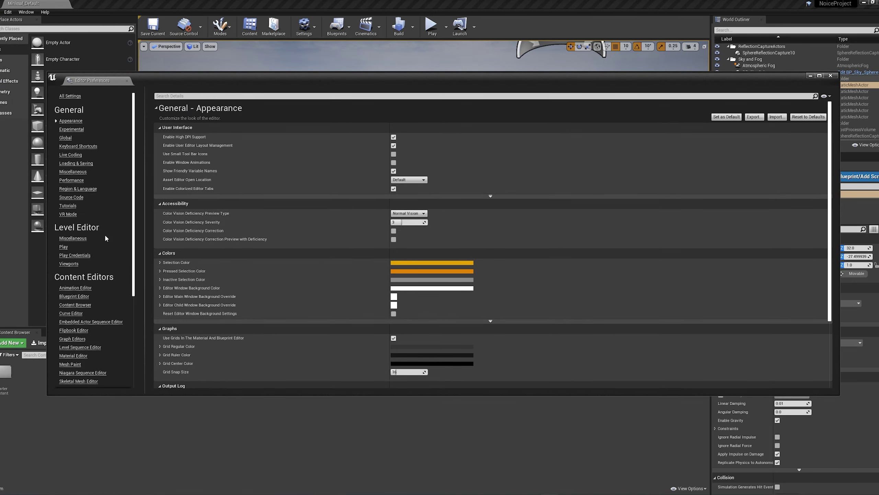
pyautogui.click(72, 264)
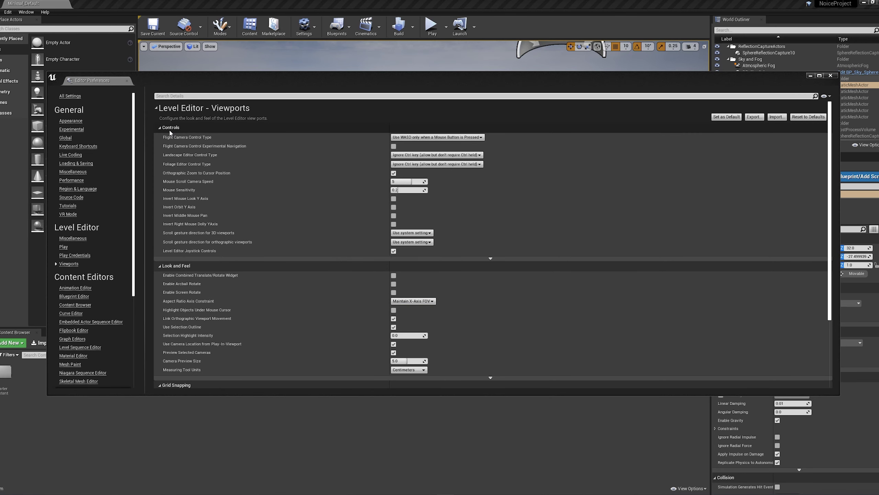
pyautogui.click(490, 259)
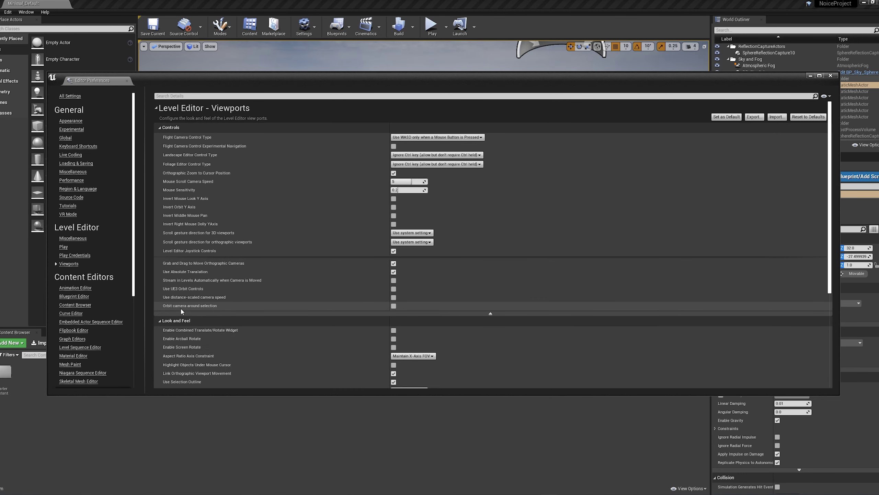
pyautogui.click(394, 306)
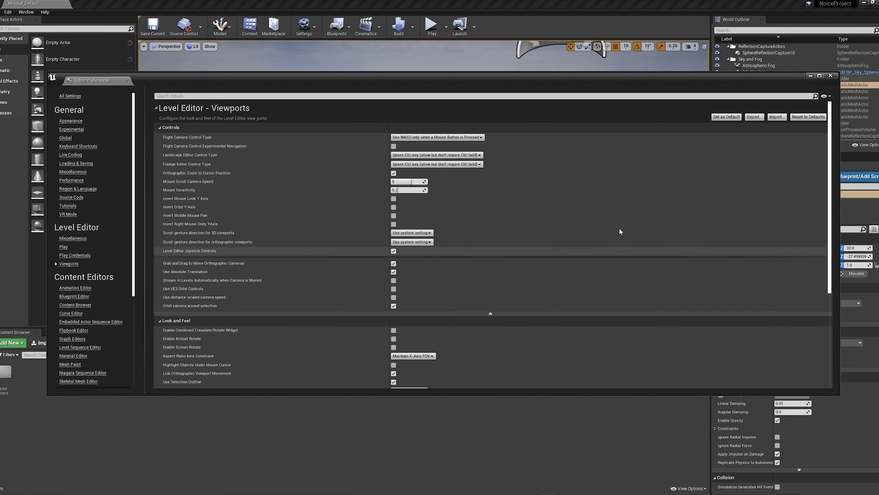
pyautogui.click(810, 76)
# - Orbit the camera around the selected chair, then select the table and orbit around it
pyautogui.keyDown('alt'); pyautogui.moveTo(531, 171); pyautogui.dragTo(193, 173); pyautogui.keyUp('alt')
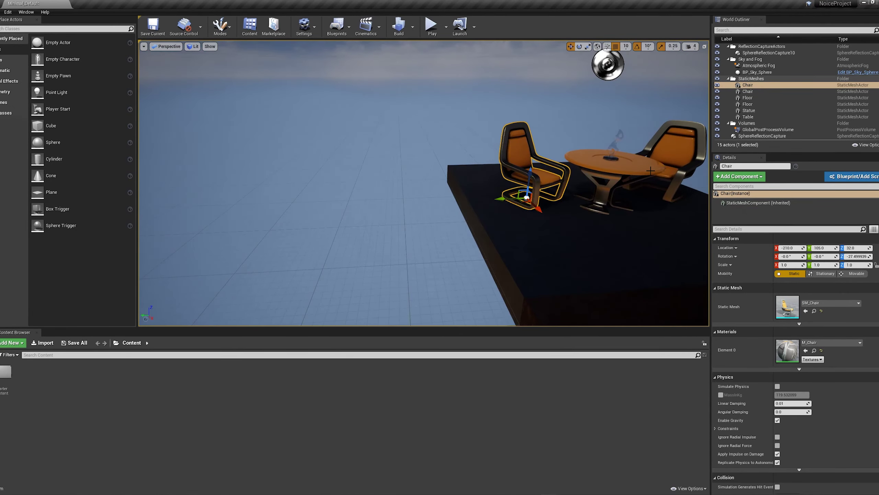
pyautogui.click(650, 170)
pyautogui.keyDown('alt'); pyautogui.moveTo(650, 170); pyautogui.dragTo(254, 165); pyautogui.keyUp('alt')
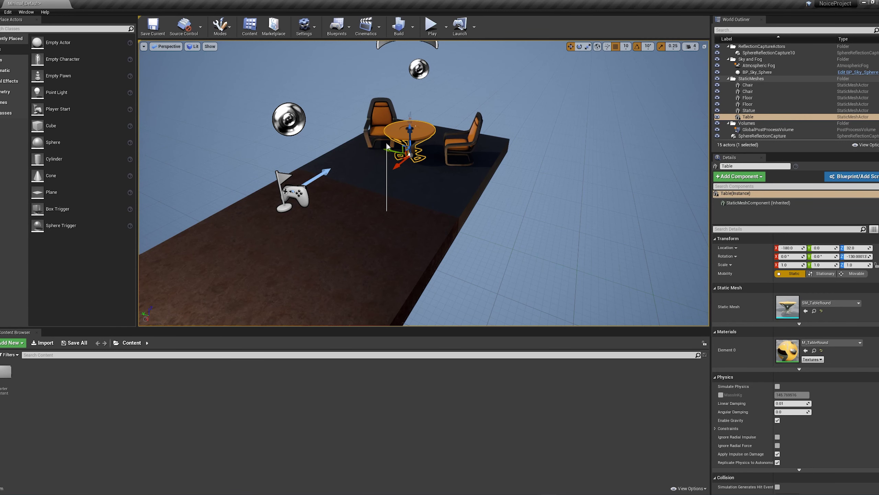
# - Cycle the viewport through the top, bottom, back, front, right and left views, then return to perspective
pyautogui.hotkey('alt', 'j')
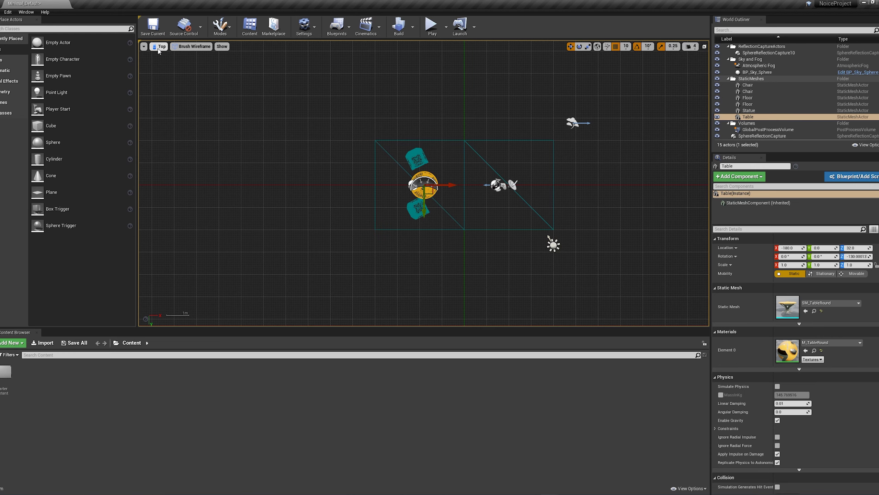
pyautogui.hotkey('alt', 'shift', 'j')
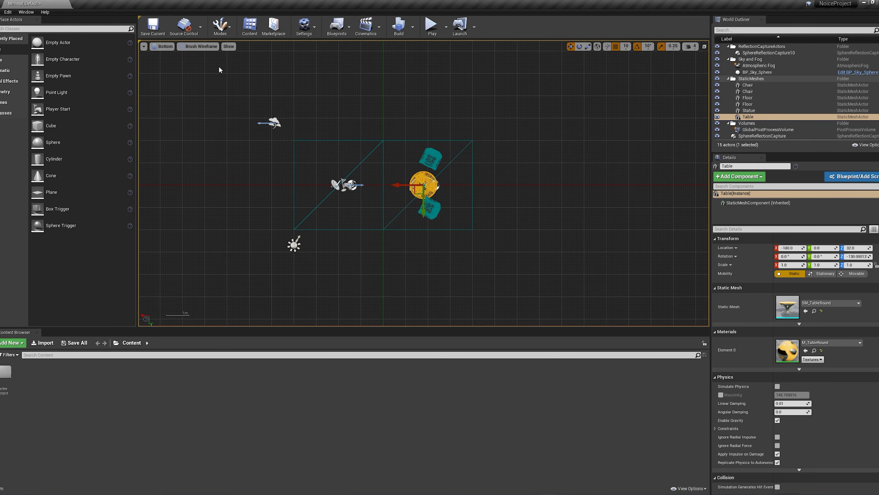
pyautogui.hotkey('alt', 'shift', 'h')
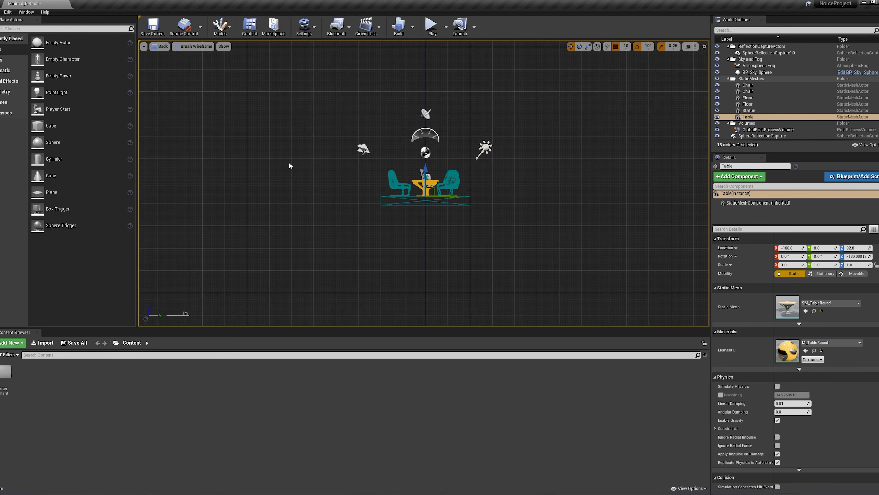
pyautogui.hotkey('alt', 'h')
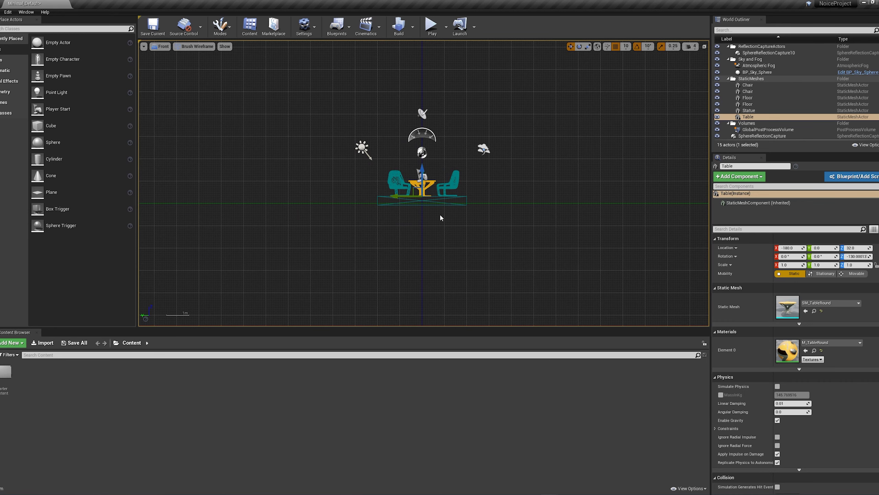
pyautogui.hotkey('alt', 'shift', 'k')
pyautogui.hotkey('alt', 'k')
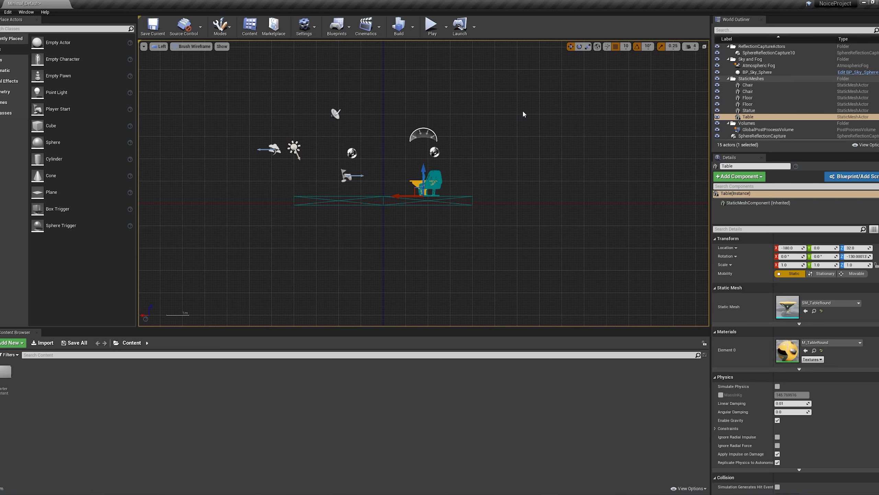
pyautogui.moveTo(522, 112); pyautogui.dragTo(577, 152, button='middle')
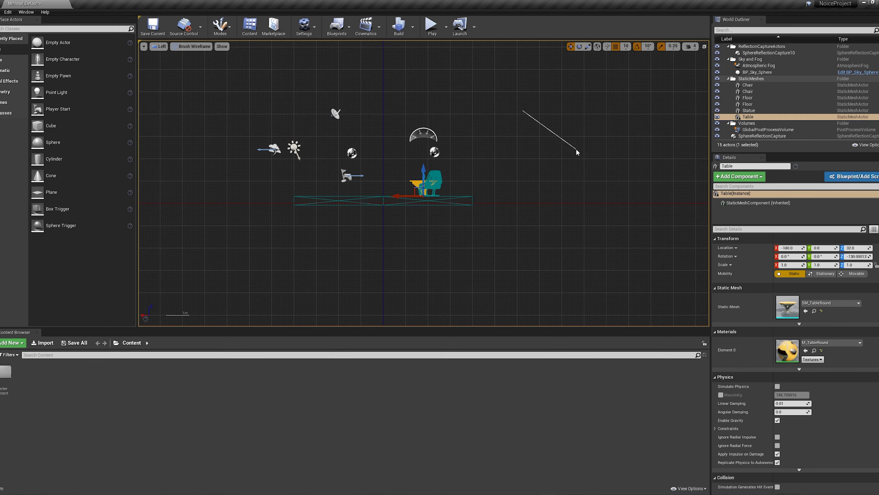
pyautogui.hotkey('alt', 'g')
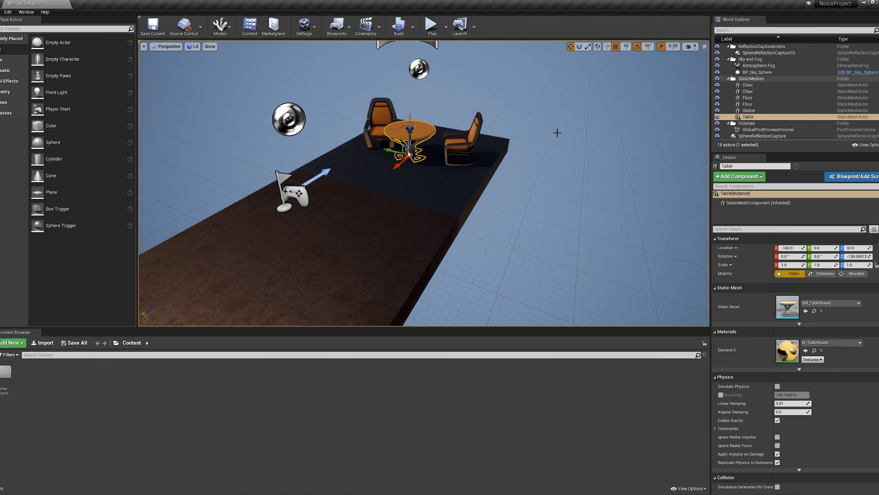
# - Practise swapping between perspective and the top and back views, zooming in on the furniture from the back
pyautogui.hotkey('alt', 'j')
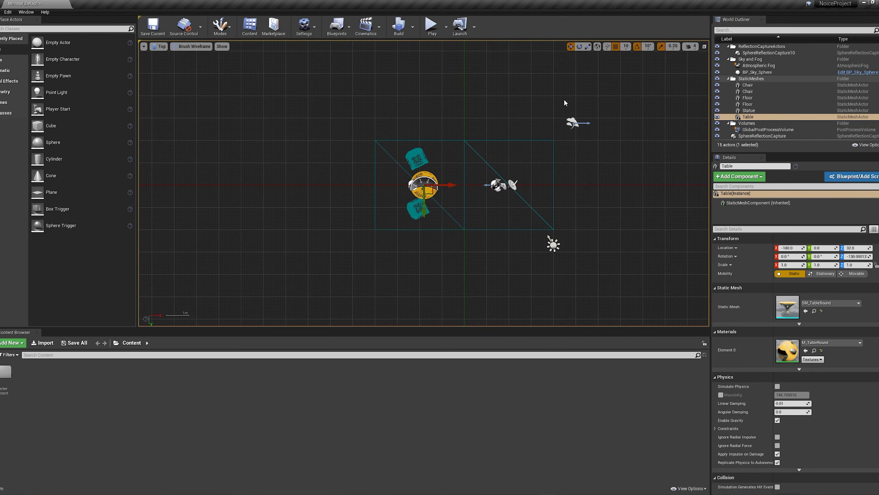
pyautogui.moveTo(526, 135); pyautogui.dragTo(526, 135, button='middle')
pyautogui.hotkey('alt', 'g')
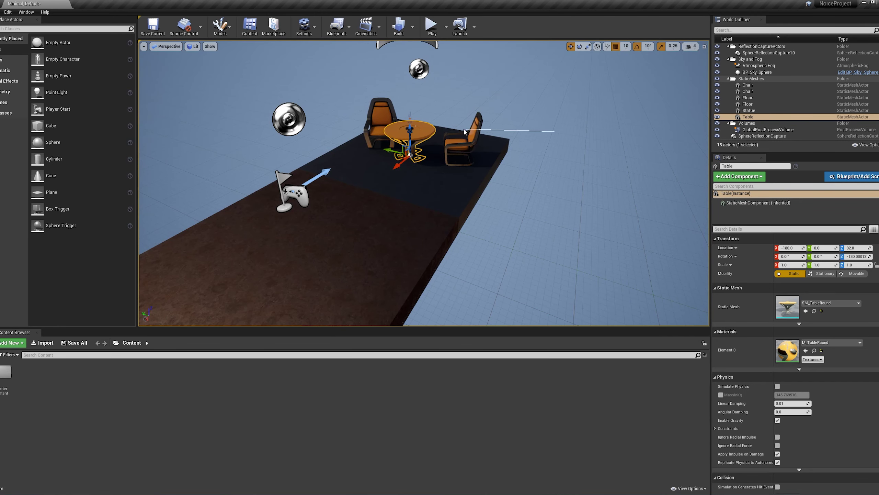
pyautogui.moveTo(464, 131); pyautogui.dragTo(464, 131, button='middle')
pyautogui.hotkey('alt', 'shift', 'h')
pyautogui.scroll(3, 421, 180)
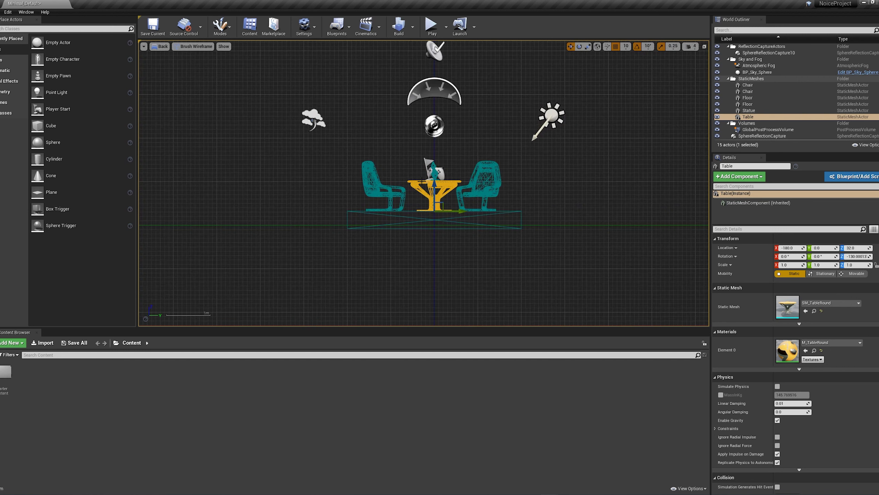
pyautogui.hotkey('alt', 'g')
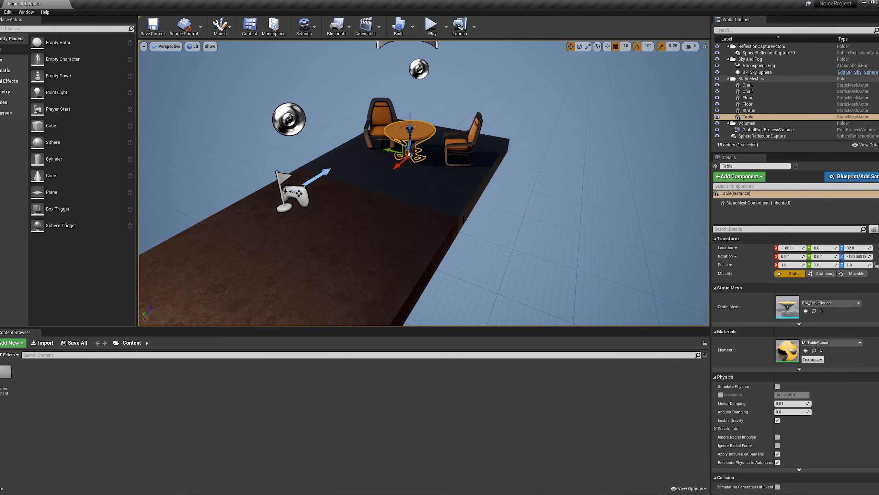
# - Switch to the top view, clear the table selection and frame both floor pieces with the surrounding actors
pyautogui.hotkey('alt', 'j')
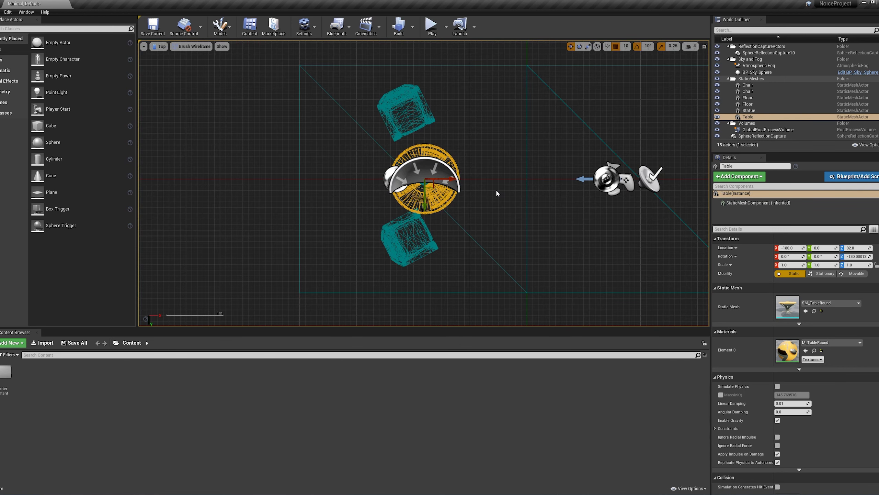
pyautogui.scroll(-2, 497, 193)
pyautogui.moveTo(496, 193); pyautogui.dragTo(377, 177, button='right')
pyautogui.click(354, 275)
pyautogui.scroll(-1, 354, 273)
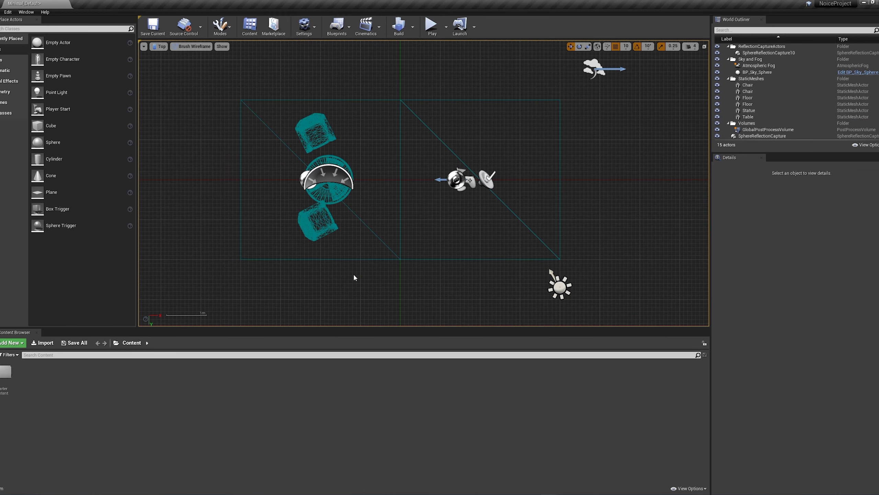
pyautogui.scroll(-2, 357, 270)
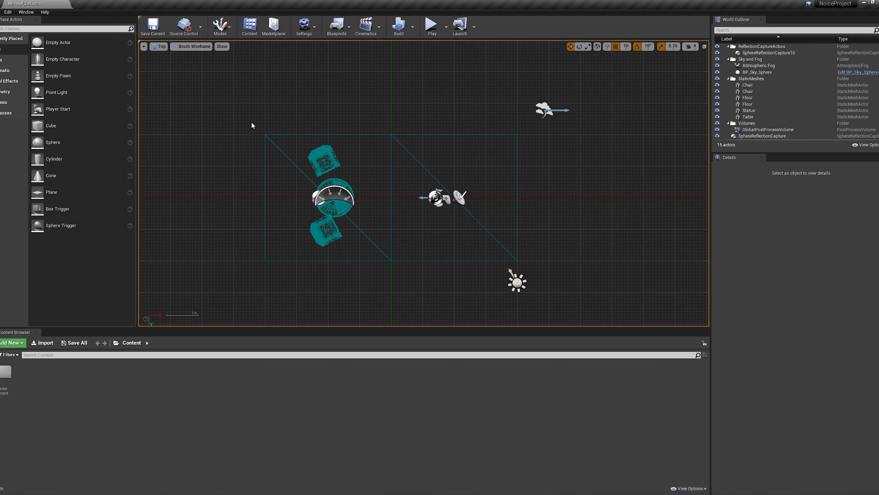
# - Practise box-selecting groups of actors around the chairs, table and floors in the top view, clearing the selection between attempts
pyautogui.moveTo(230, 112); pyautogui.dragTo(501, 295)
pyautogui.click(381, 298)
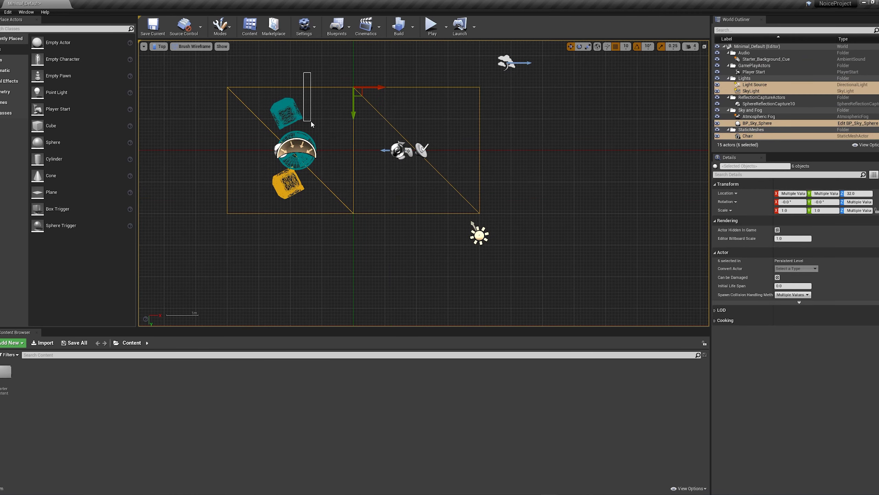
pyautogui.moveTo(311, 122); pyautogui.dragTo(311, 124)
pyautogui.moveTo(170, 95); pyautogui.dragTo(313, 178)
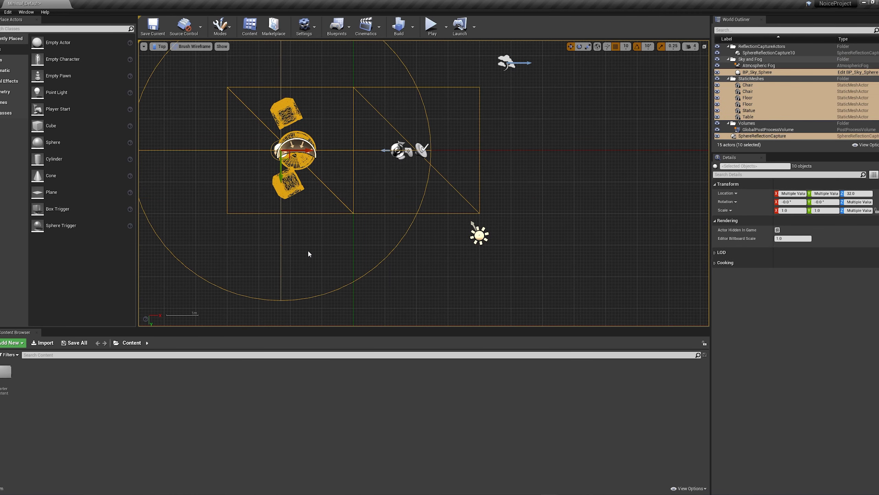
pyautogui.click(308, 251)
pyautogui.moveTo(540, 265); pyautogui.dragTo(483, 232)
pyautogui.moveTo(427, 246); pyautogui.dragTo(341, 205)
pyautogui.moveTo(269, 239); pyautogui.dragTo(221, 194)
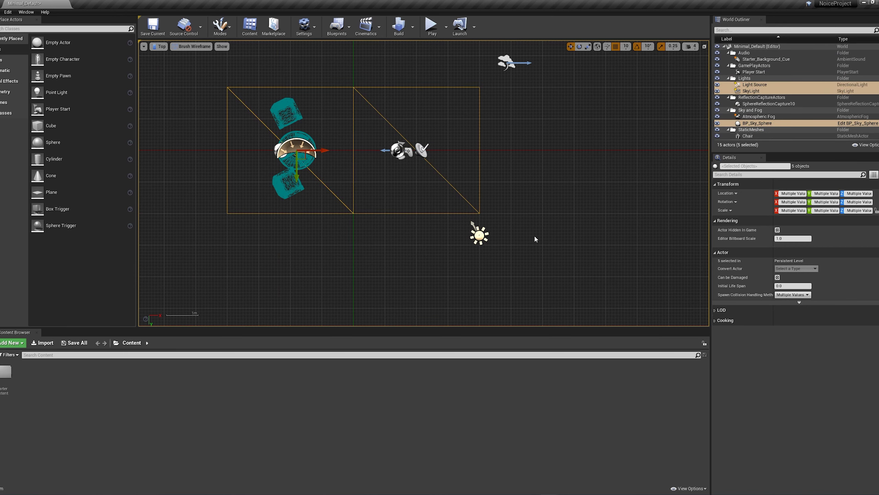
pyautogui.moveTo(536, 240); pyautogui.dragTo(391, 139)
pyautogui.moveTo(274, 201); pyautogui.dragTo(205, 241)
pyautogui.click(205, 242)
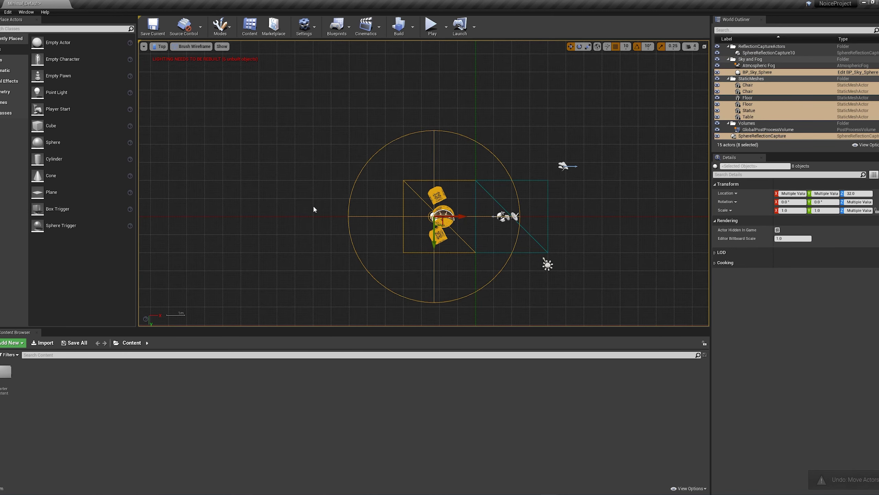
# - Try moving the selected furniture group with its floor in the top view, and undo the moves
pyautogui.keyDown('ctrl'); pyautogui.moveTo(338, 266); pyautogui.dragTo(379, 192, button='right'); pyautogui.keyUp('ctrl')
pyautogui.hotkey('ctrl', 'z')
pyautogui.hotkey('ctrl', 'z')
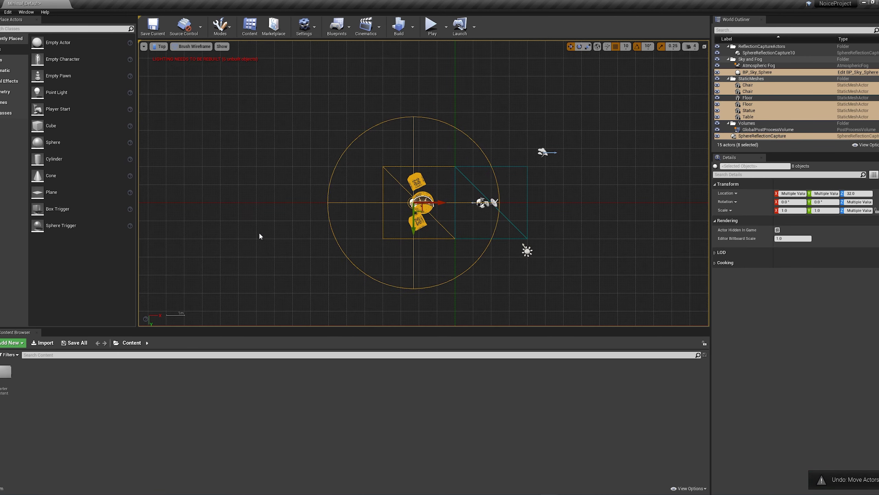
# - Clear the group selection, select the chair below the table and try rotating it in the top view
pyautogui.click(261, 236)
pyautogui.click(415, 221)
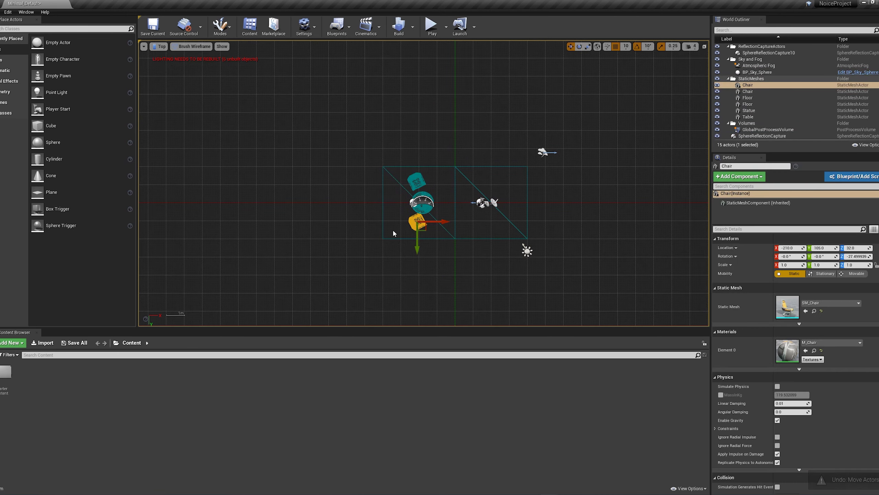
pyautogui.keyDown('ctrl'); pyautogui.moveTo(393, 229); pyautogui.dragTo(435, 229, button='right'); pyautogui.keyUp('ctrl')
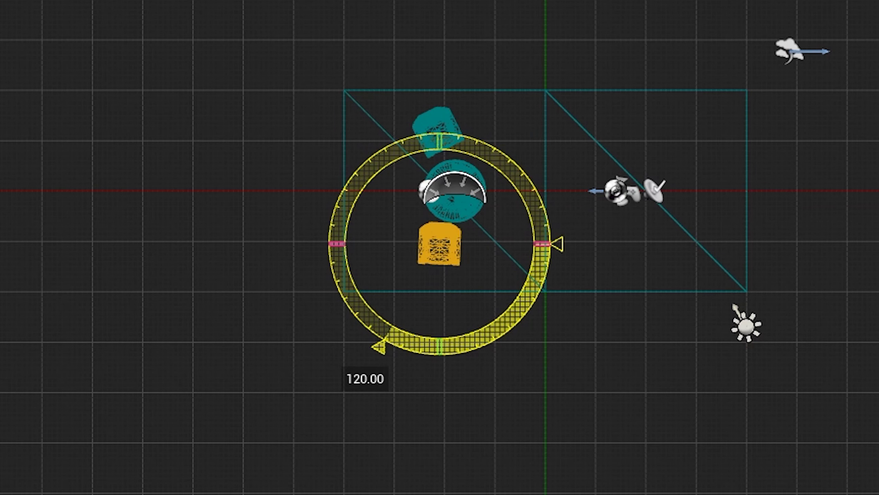
pyautogui.keyDown('ctrl'); pyautogui.moveTo(435, 389); pyautogui.dragTo(393, 388, button='right'); pyautogui.keyUp('ctrl')
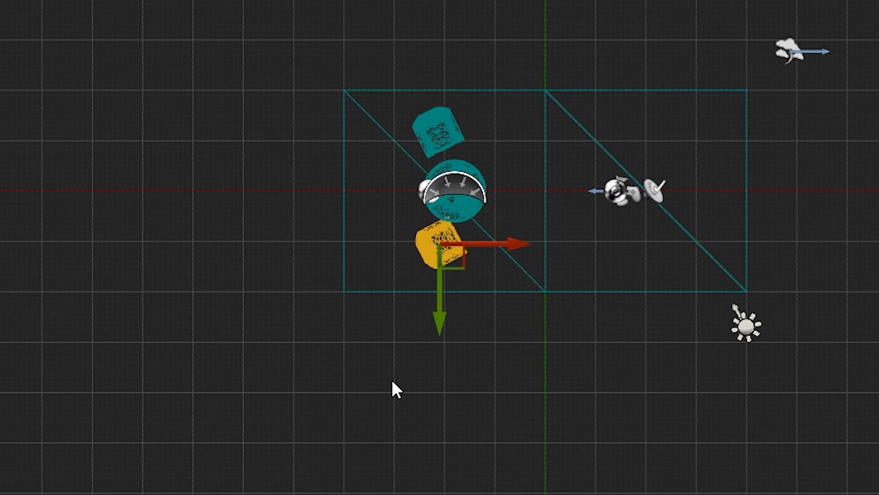
# - Undo the test rotations and moves of the chair and furniture group in the top view until the chair is back beside the table
pyautogui.keyDown('ctrl'); pyautogui.moveTo(329, 128); pyautogui.dragTo(327, 253); pyautogui.keyUp('ctrl')
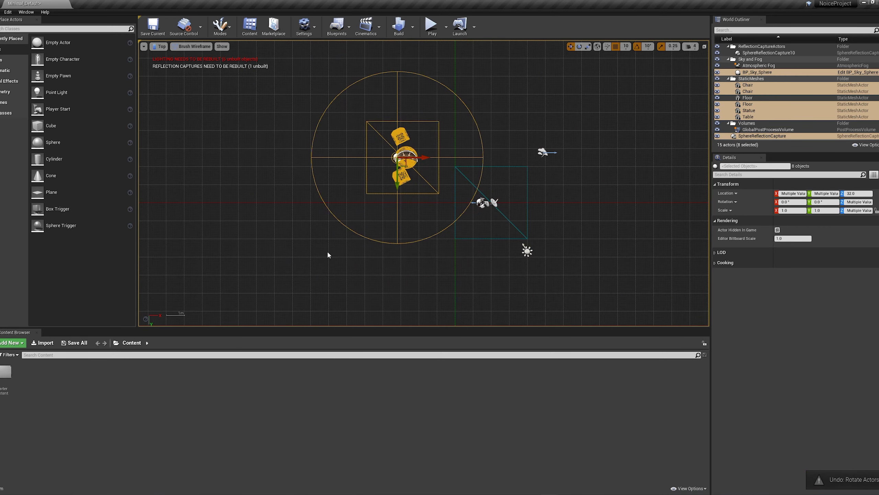
pyautogui.hotkey('ctrl', 'z')
pyautogui.hotkey('ctrl', 'z')
pyautogui.hotkey('ctrl', 'z')
pyautogui.hotkey('ctrl', 'z')
pyautogui.hotkey('ctrl', 'z')
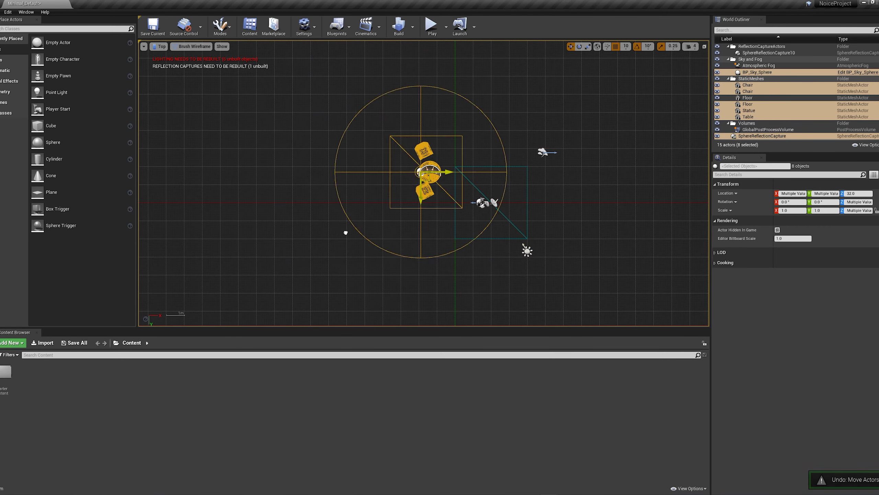
pyautogui.hotkey('ctrl', 'z')
pyautogui.hotkey('ctrl', 'z')
pyautogui.hotkey('ctrl', 'z')
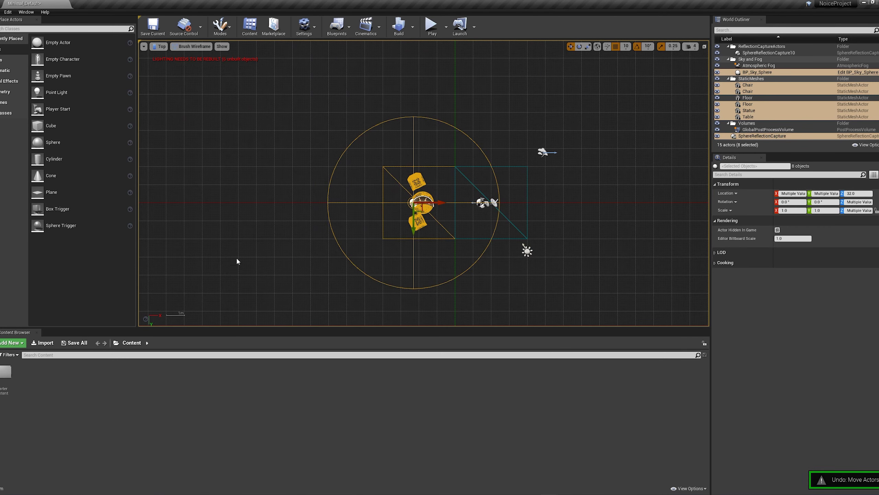
pyautogui.hotkey('ctrl', 'z')
pyautogui.hotkey('ctrl', 'z')
pyautogui.hotkey('ctrl', 'z')
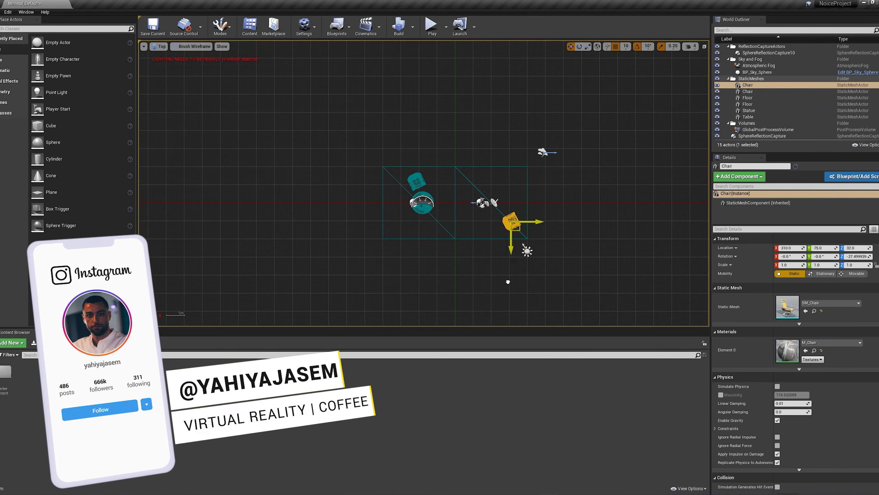
pyautogui.hotkey('ctrl', 'z')
pyautogui.hotkey('ctrl', 'z')
pyautogui.hotkey('ctrl', 'z')
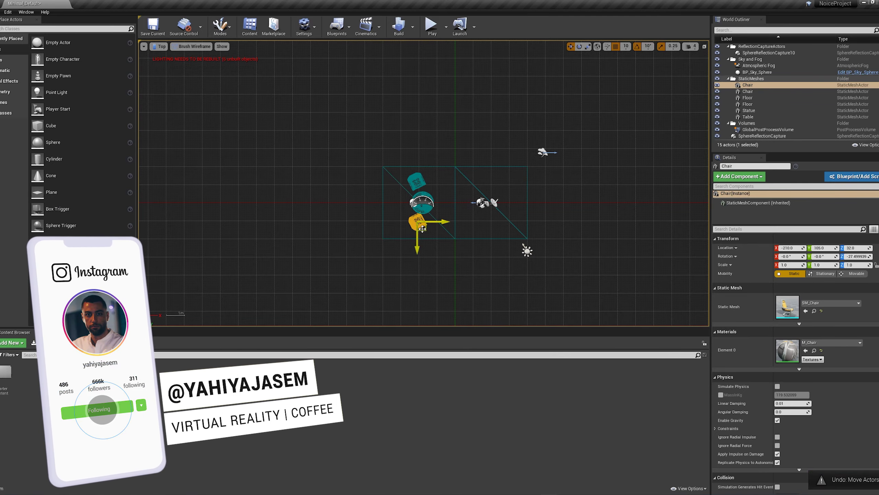
# - Switch to the back view, try moving the selected chair upward above the table, and undo the move
pyautogui.hotkey('alt', 'shift', 'h')
pyautogui.moveTo(470, 187); pyautogui.dragTo(447, 109)
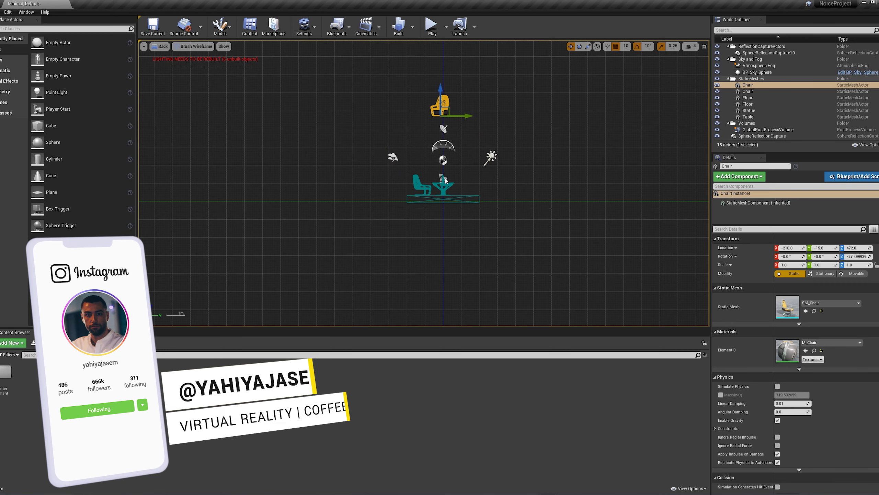
pyautogui.hotkey('ctrl', 'z')
# - Return to the perspective view, clear the selection and select the chair behind the table
pyautogui.hotkey('alt', 'g')
pyautogui.press('Escape')
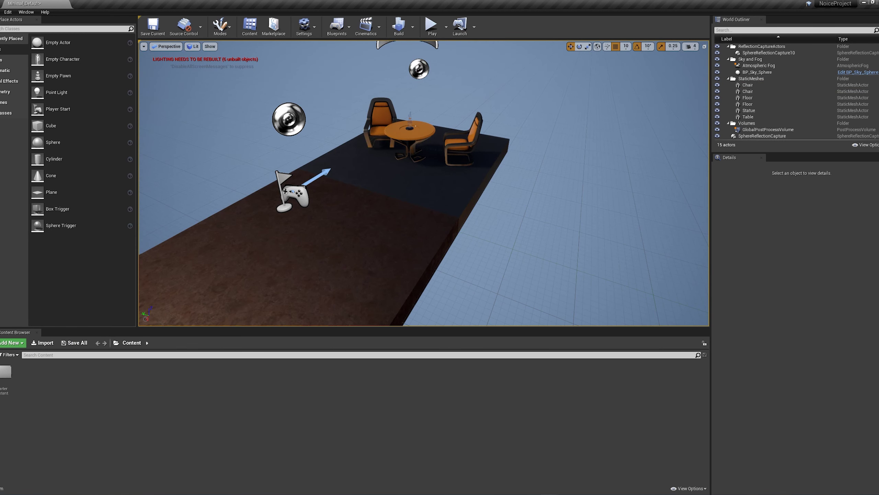
pyautogui.click(376, 142)
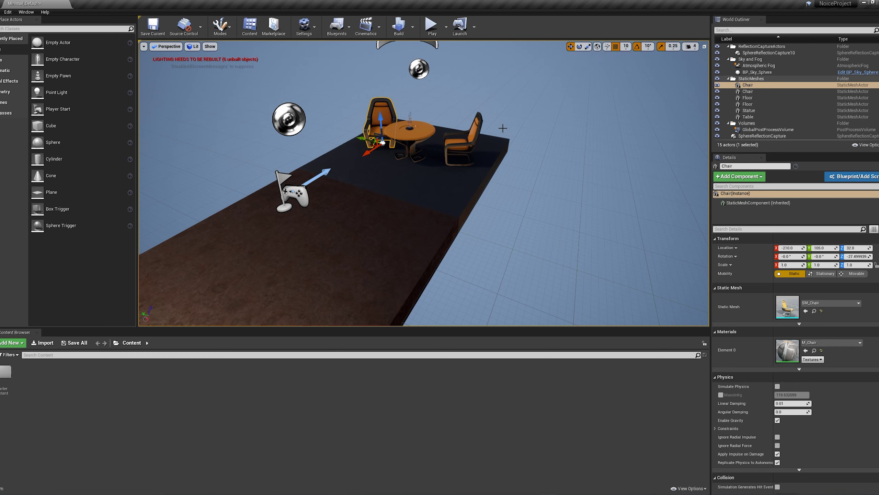
# - Switch the selected chair's transform tool to rotate and back to move
pyautogui.press('r')
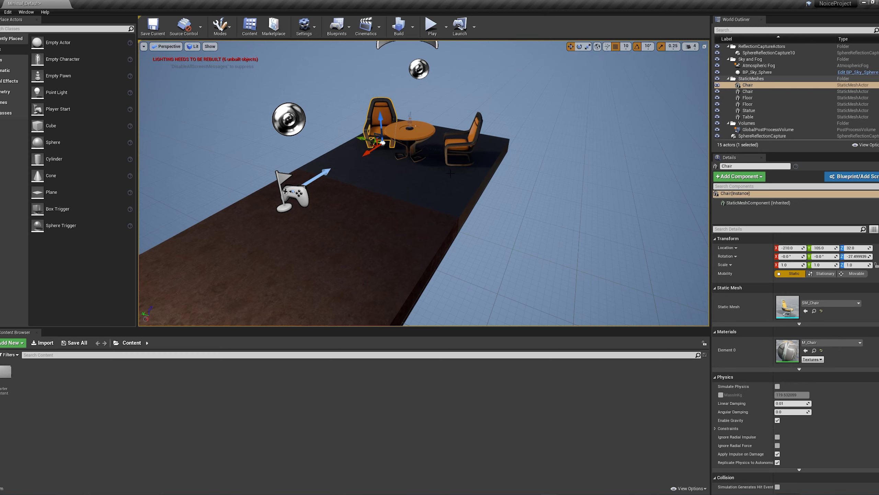
pyautogui.press('r')
pyautogui.click(579, 46)
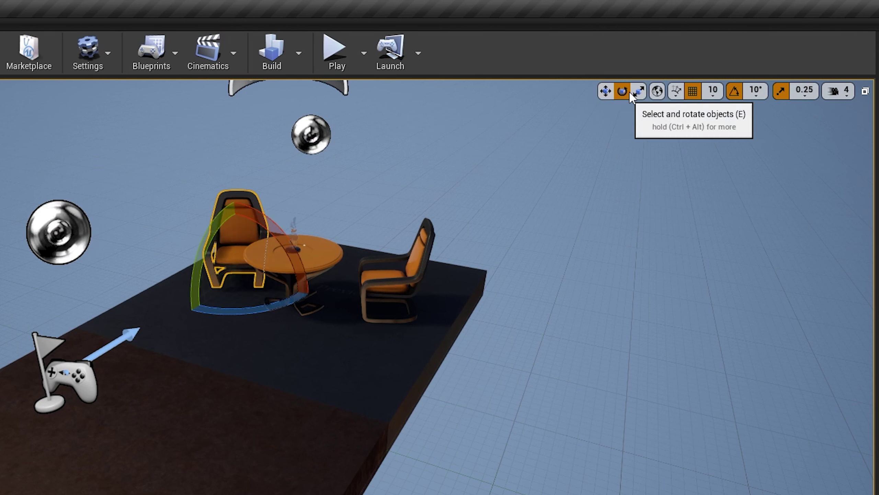
pyautogui.click(571, 46)
pyautogui.press('f')
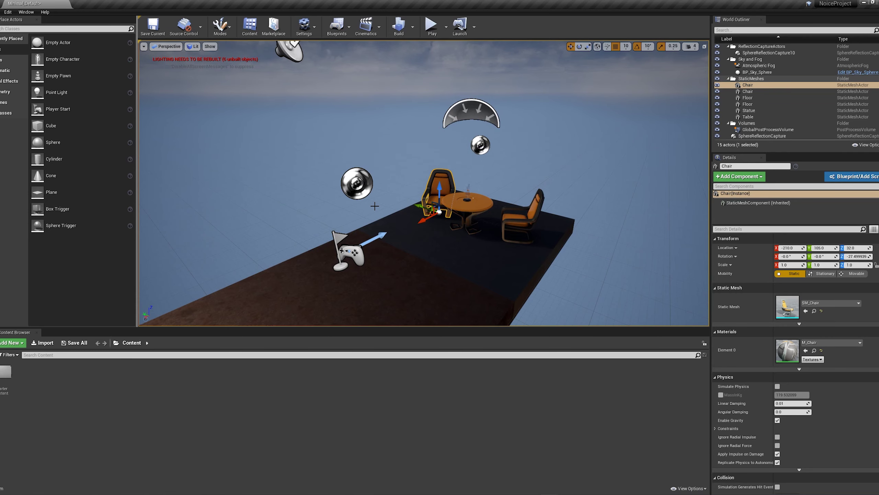
# - Toggle Game View on and off repeatedly to compare the scene without and with editor icons and gizmos
pyautogui.press('g')
pyautogui.press('g')
pyautogui.press('g')
pyautogui.press('g')
pyautogui.press('g')
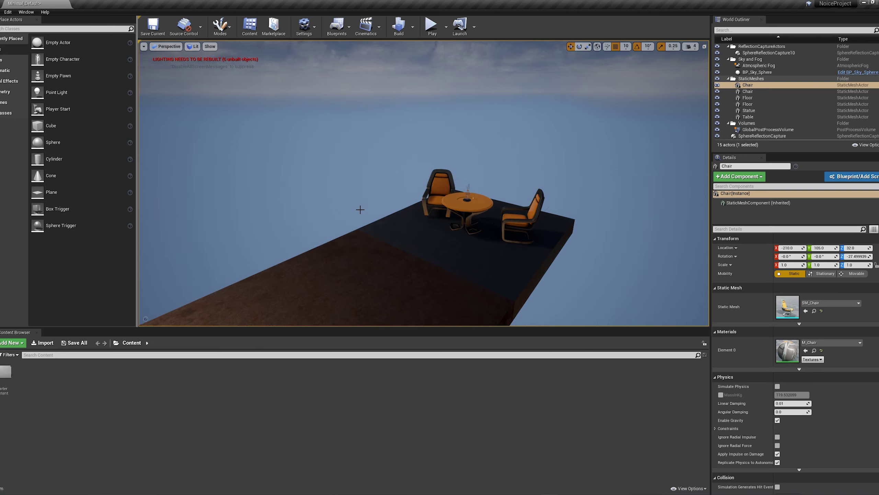
pyautogui.press('g')
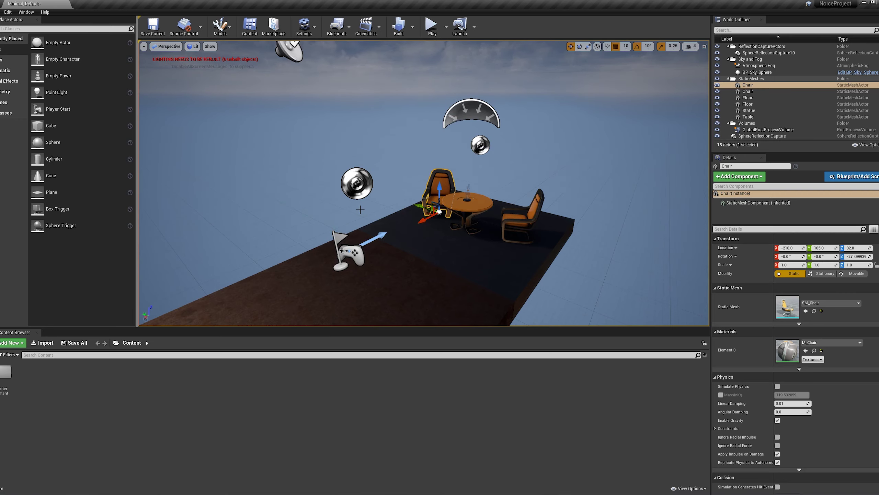
# - Toggle the viewport in and out of full-screen immersive mode, ending in the normal editor layout
pyautogui.press('F11')
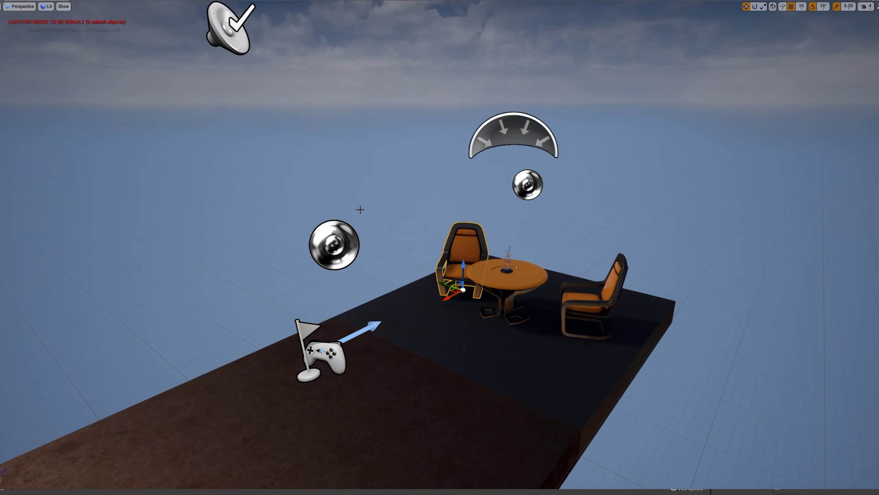
pyautogui.press('F11')
pyautogui.press('F11')
pyautogui.press('F11')
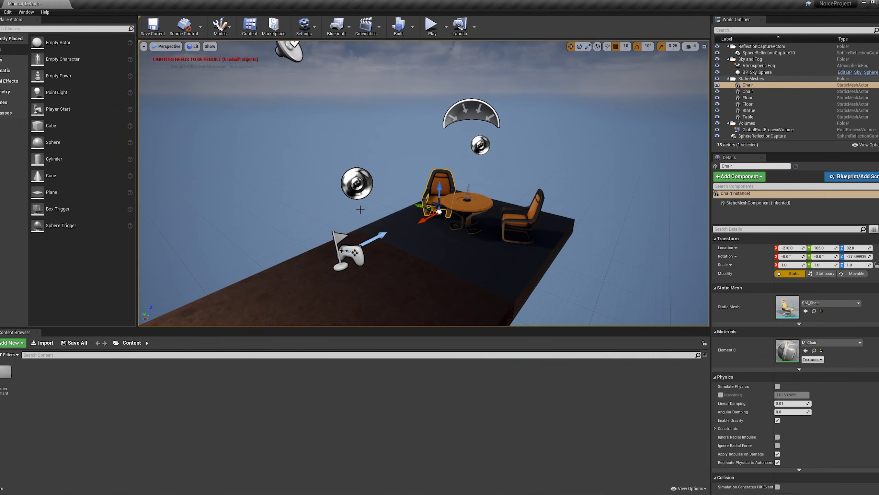
pyautogui.press('F11')
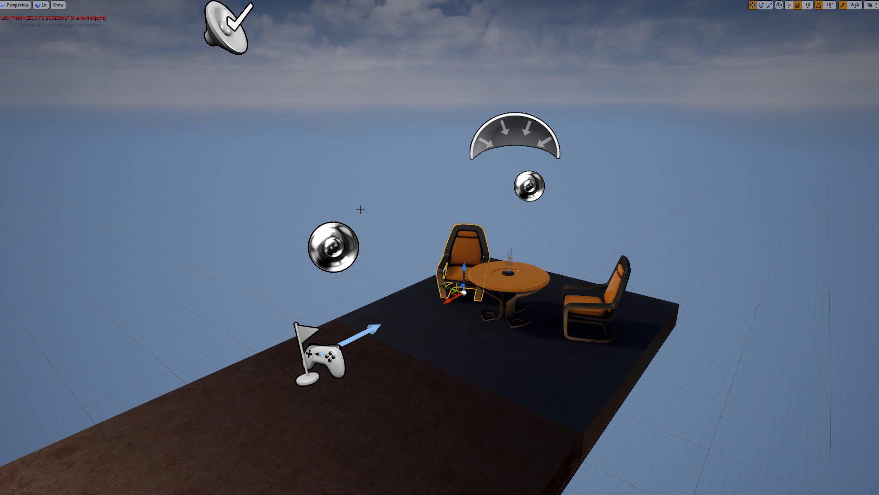
pyautogui.press('F11')
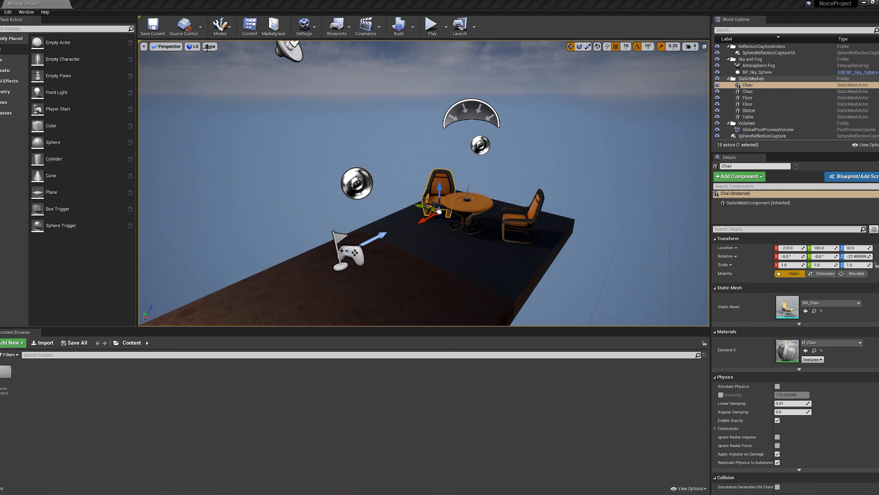
# - Preview the viewport in Unlit, Brush Wireframe, Detail Lighting and Lighting Only modes, and return it to Lit
pyautogui.click(194, 47)
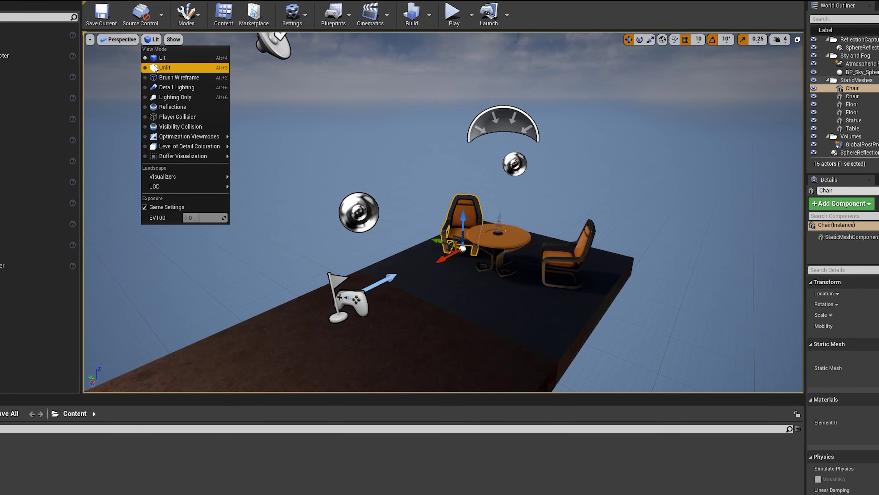
pyautogui.click(157, 68)
pyautogui.click(149, 41)
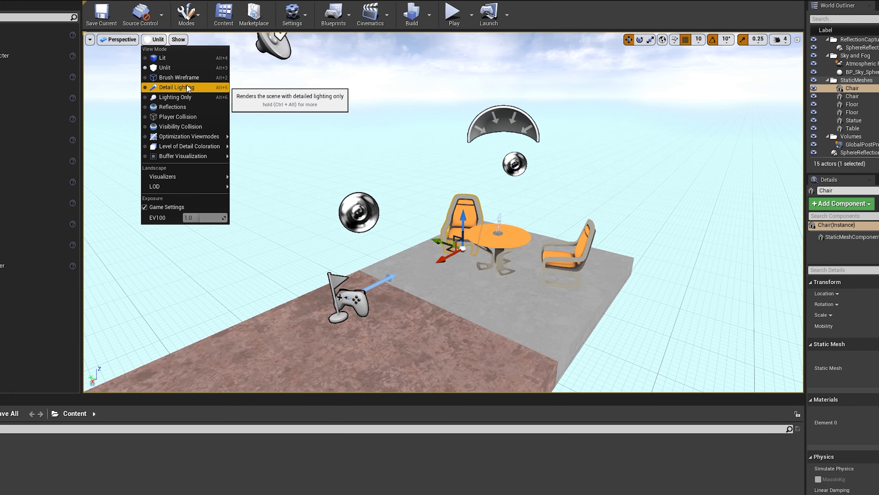
pyautogui.click(177, 81)
pyautogui.click(176, 41)
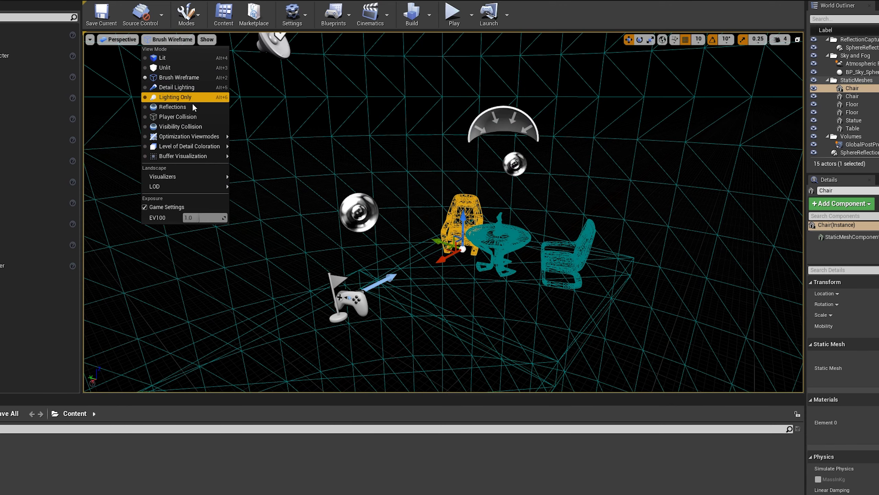
pyautogui.click(174, 87)
pyautogui.click(165, 39)
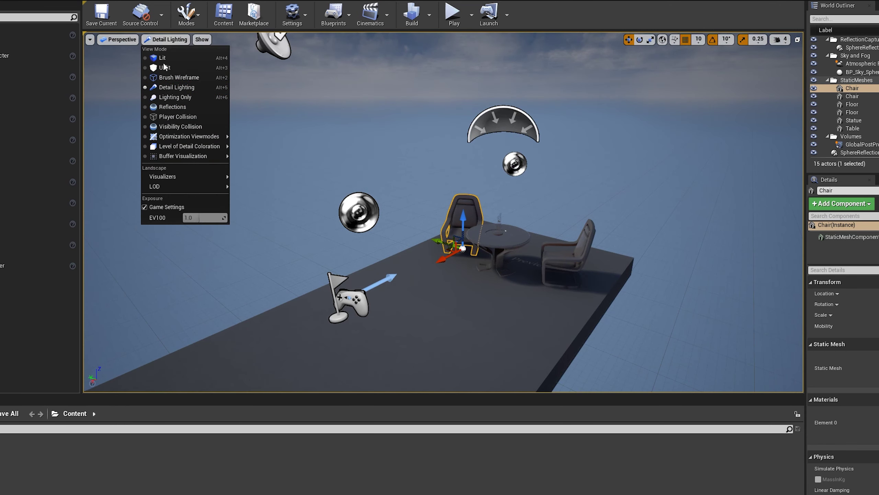
pyautogui.click(175, 97)
pyautogui.click(164, 39)
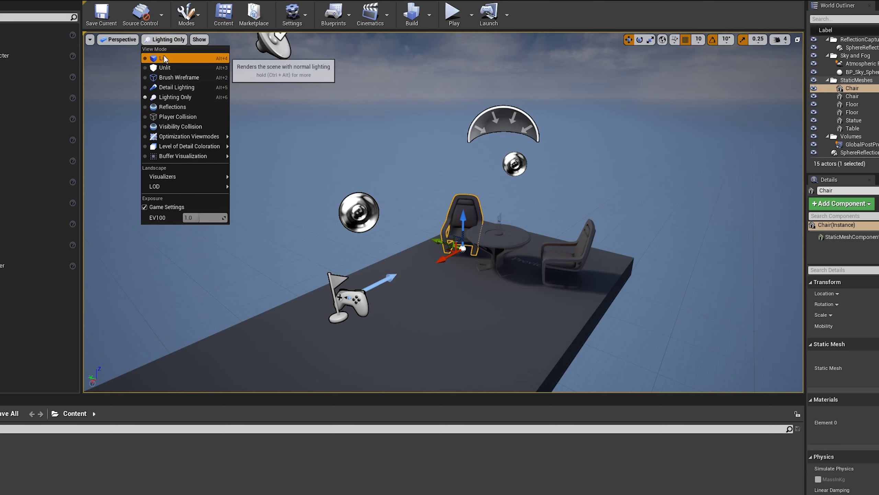
pyautogui.click(164, 58)
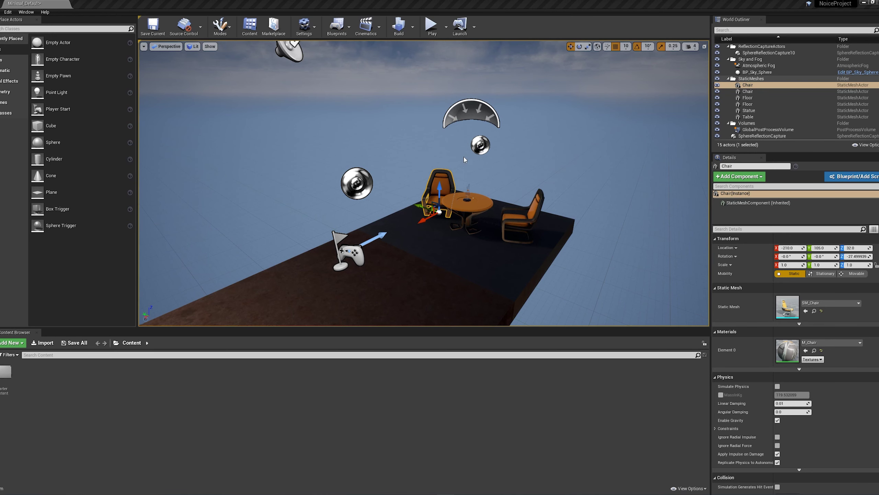
# - Select the sphere reflection capture, table, chair, player start and light source in turn to compare their details
pyautogui.click(480, 146)
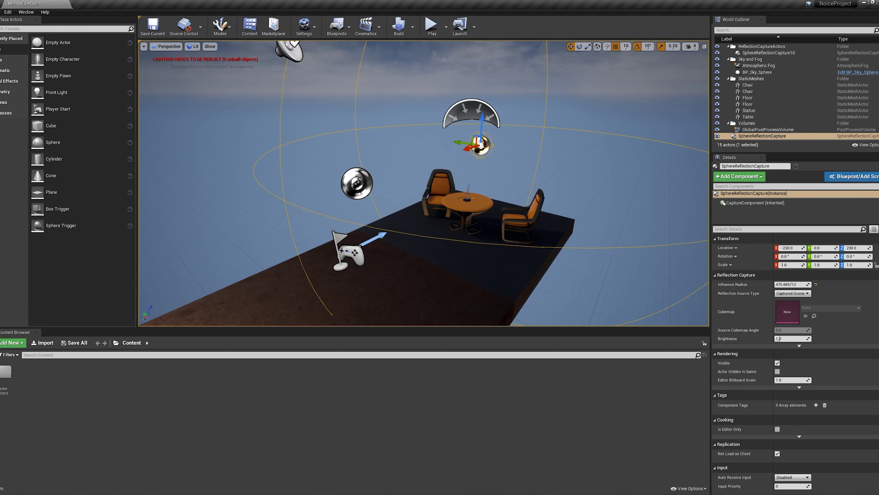
pyautogui.click(482, 205)
pyautogui.click(519, 217)
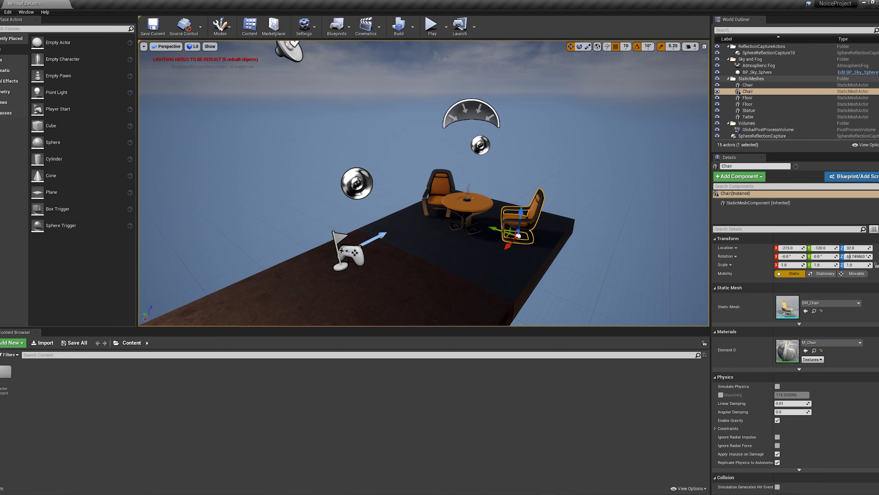
pyautogui.click(351, 255)
pyautogui.moveTo(312, 156); pyautogui.dragTo(283, 135, button='right')
pyautogui.scroll(-2, 284, 155)
pyautogui.click(234, 207)
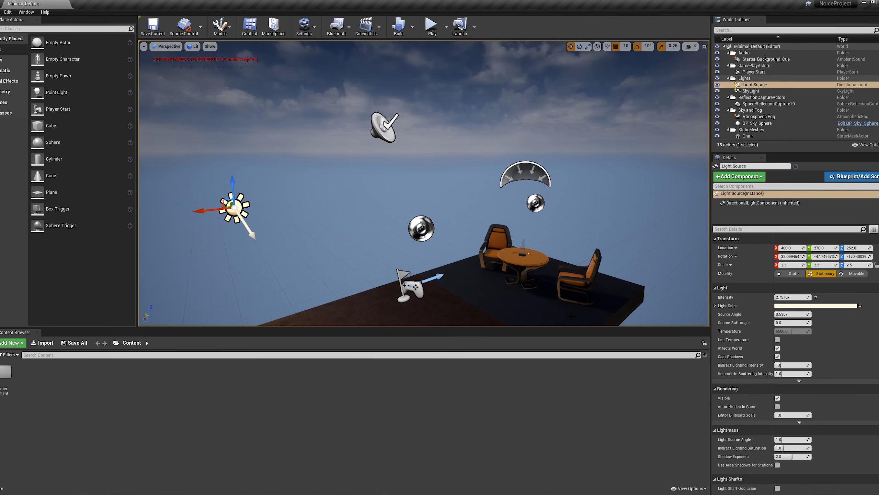
# - Locate the table's static mesh among the Starter Content props, try replacing it with SM_WindowFrame and SM_Rock, and undo the replacements
pyautogui.click(531, 263)
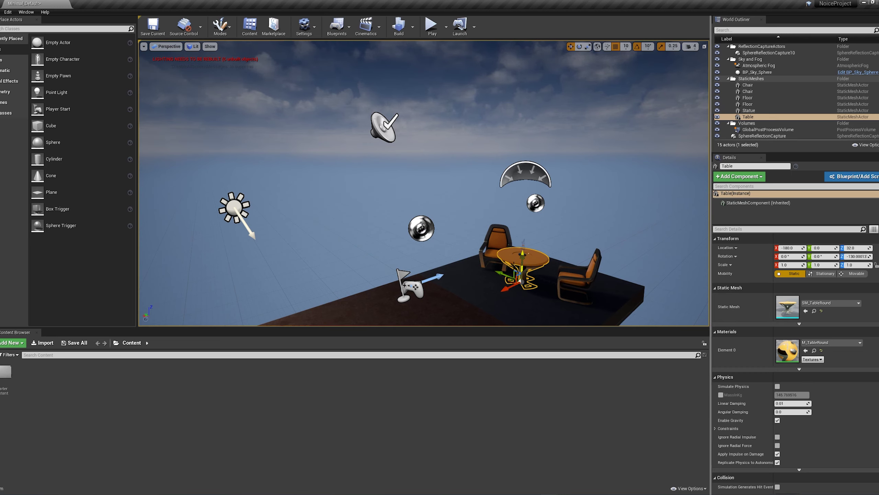
pyautogui.click(815, 312)
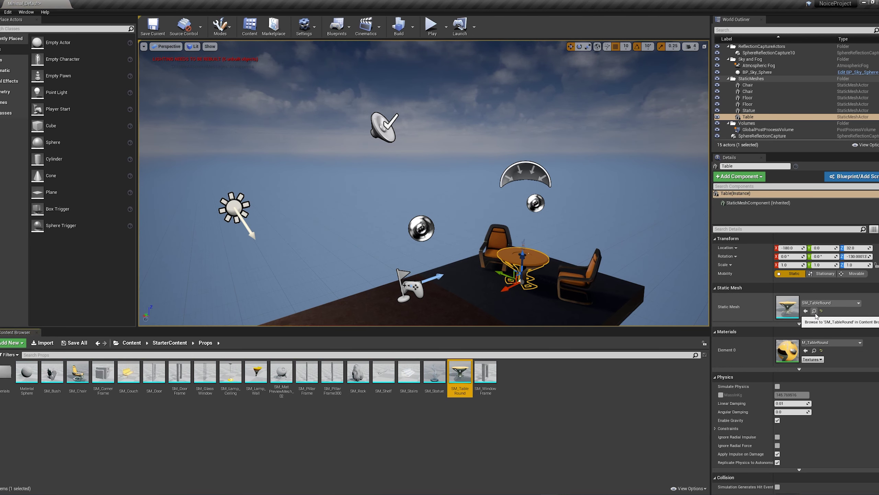
pyautogui.click(486, 373)
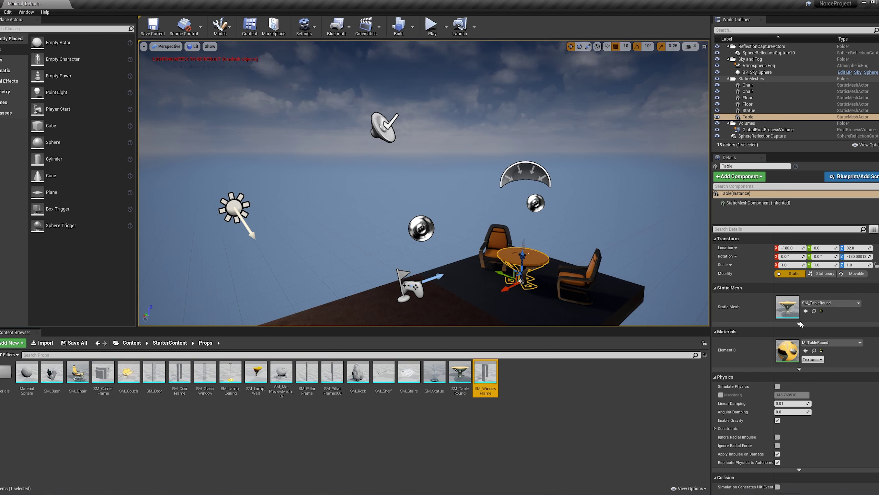
pyautogui.click(805, 311)
pyautogui.click(355, 380)
pyautogui.click(806, 312)
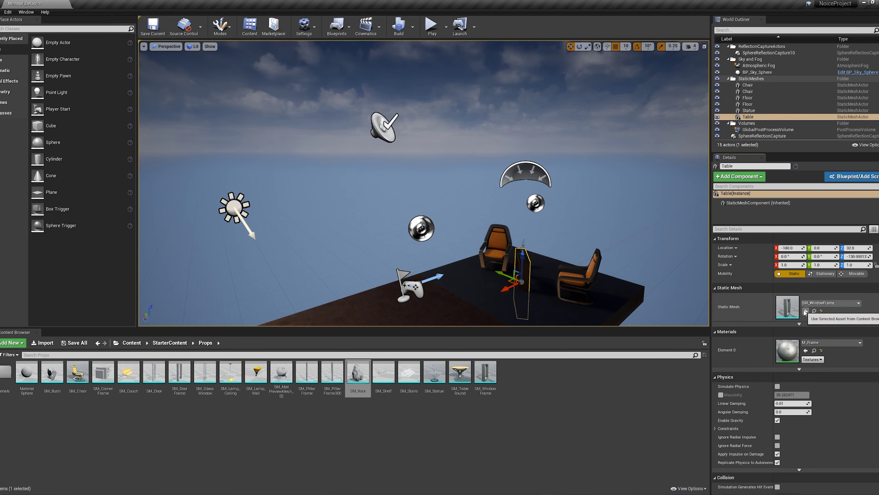
pyautogui.hotkey('ctrl', 'z')
pyautogui.hotkey('ctrl', 'z')
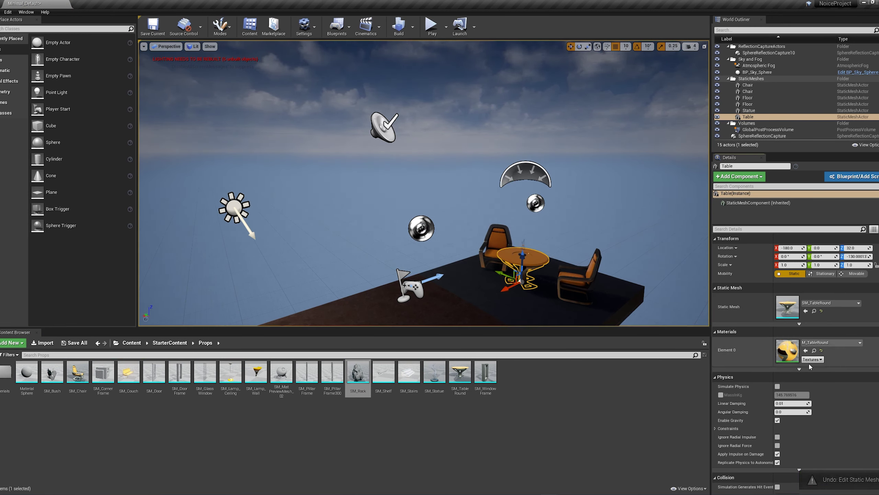
# - Look through the table's remaining properties, select the light source, try changing its intensity and undo the change
pyautogui.scroll(-10, 848, 338)
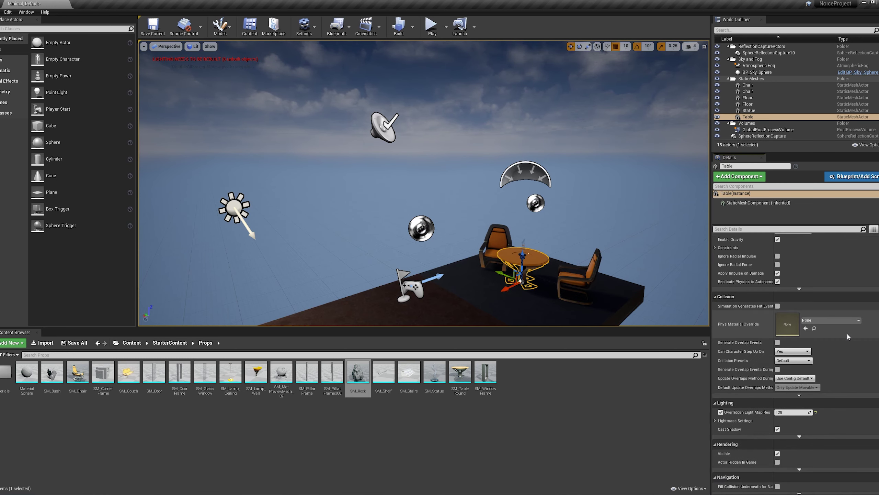
pyautogui.click(254, 216)
pyautogui.scroll(5, 759, 313)
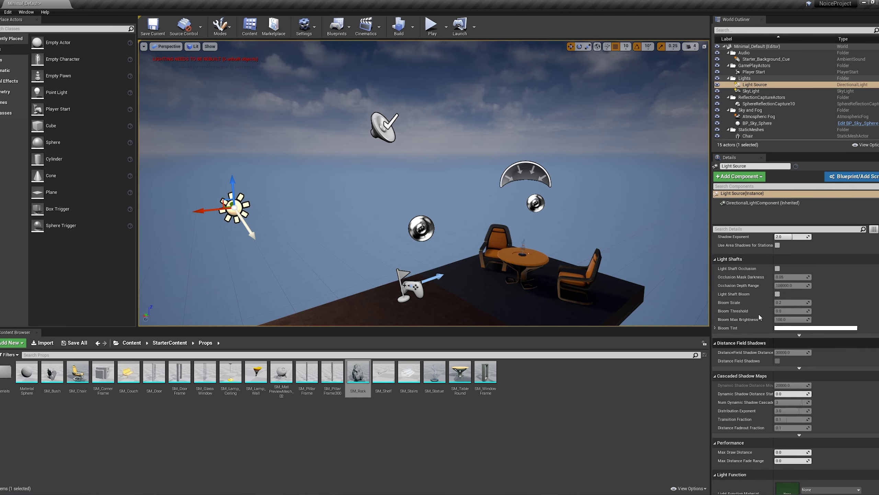
pyautogui.scroll(2, 761, 328)
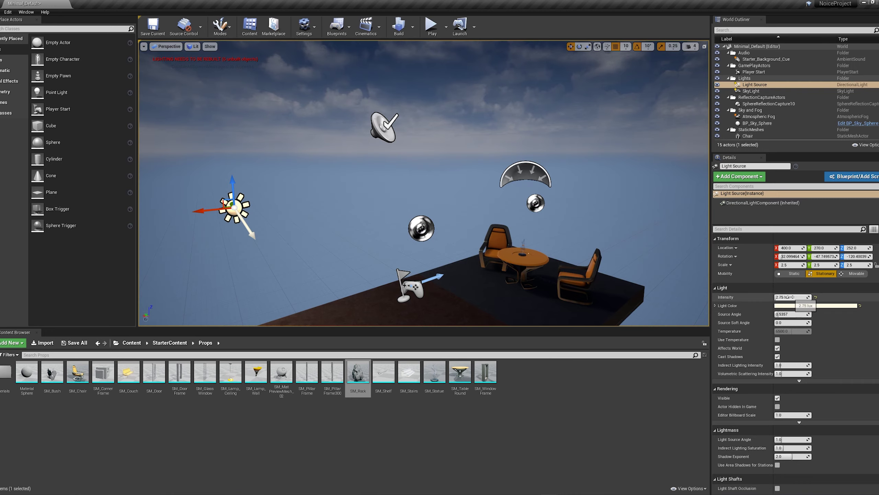
pyautogui.moveTo(793, 297); pyautogui.dragTo(798, 298)
pyautogui.hotkey('ctrl', 'z')
# - Try a blue light colour on the light source and cancel the change
pyautogui.click(797, 306)
pyautogui.moveTo(700, 357); pyautogui.dragTo(699, 363)
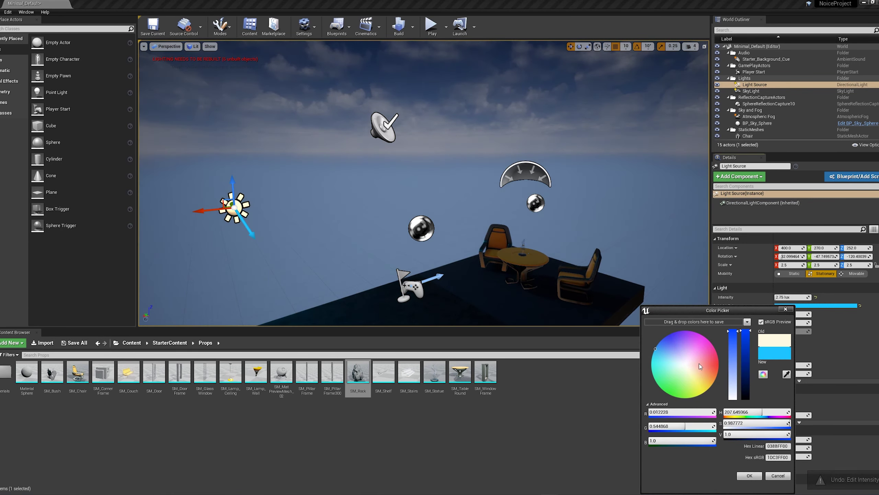
pyautogui.click(779, 476)
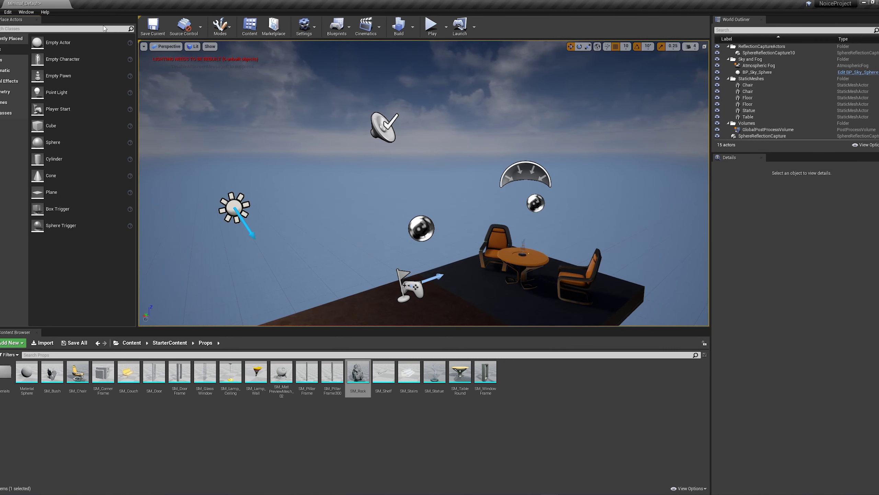
pyautogui.click(229, 33)
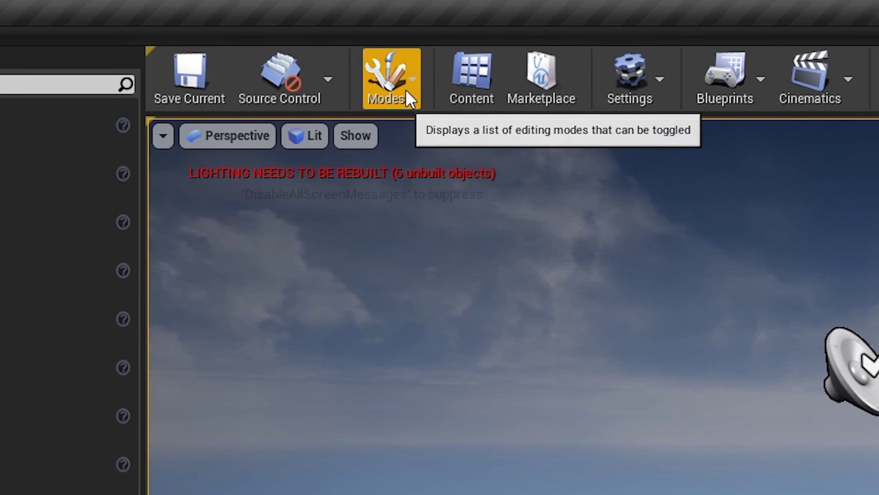
pyautogui.click(228, 33)
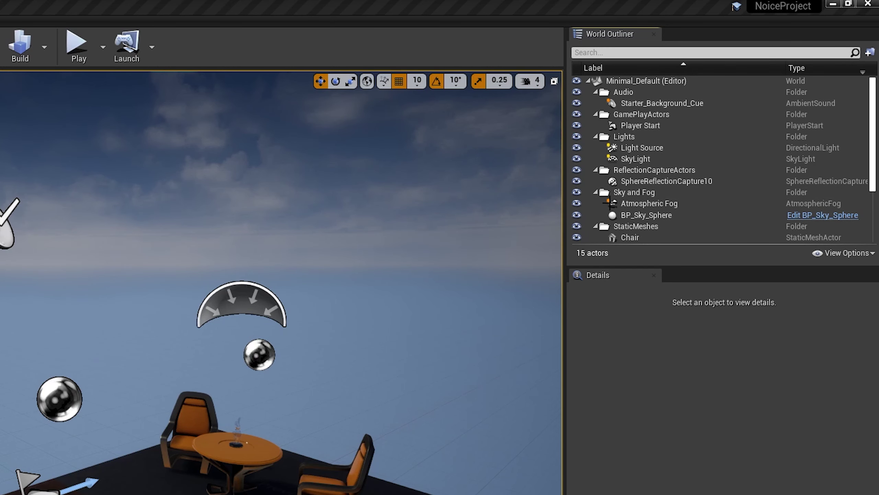
# - Select the light source, a chair and a floor in turn from the World Outliner
pyautogui.scroll(-1, 706, 188)
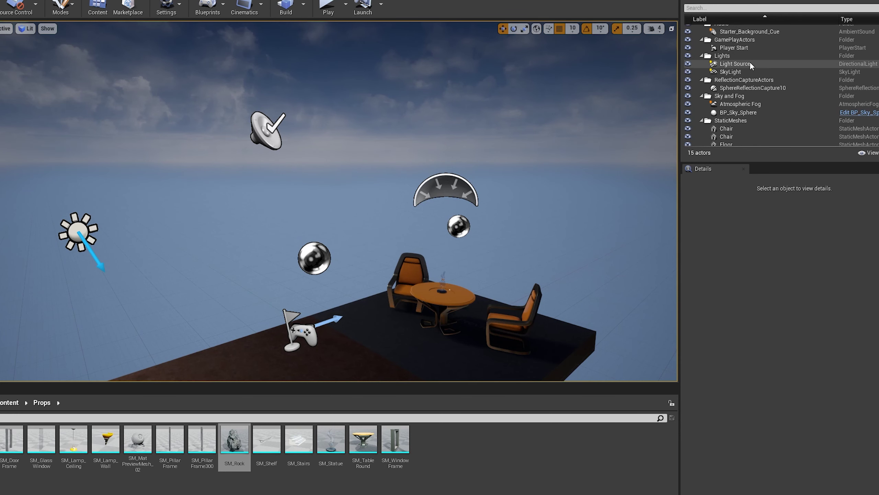
pyautogui.click(751, 63)
pyautogui.click(746, 129)
pyautogui.scroll(-3, 748, 118)
pyautogui.click(751, 101)
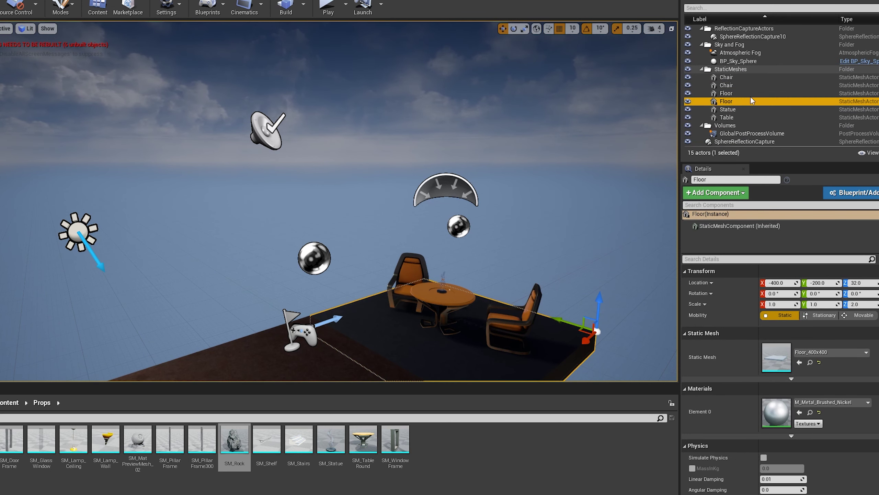
pyautogui.scroll(4, 751, 101)
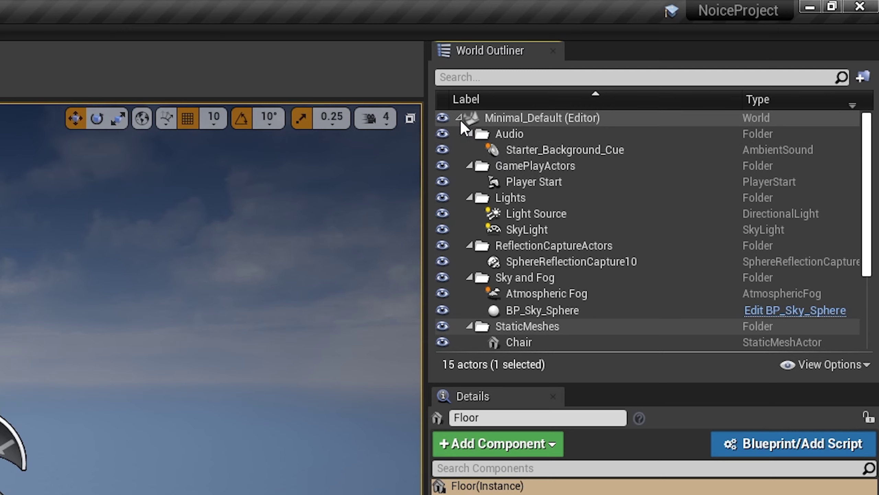
# - Collapse the World Outliner tree, look inside its Lights folder, and expand all folders again
pyautogui.keyDown('shift'); pyautogui.click(460, 120); pyautogui.keyUp('shift')
pyautogui.click(461, 120)
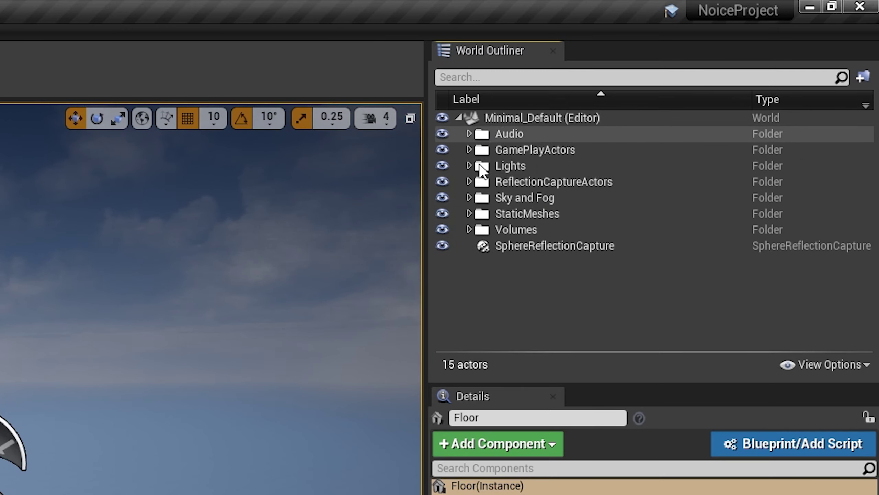
pyautogui.click(469, 165)
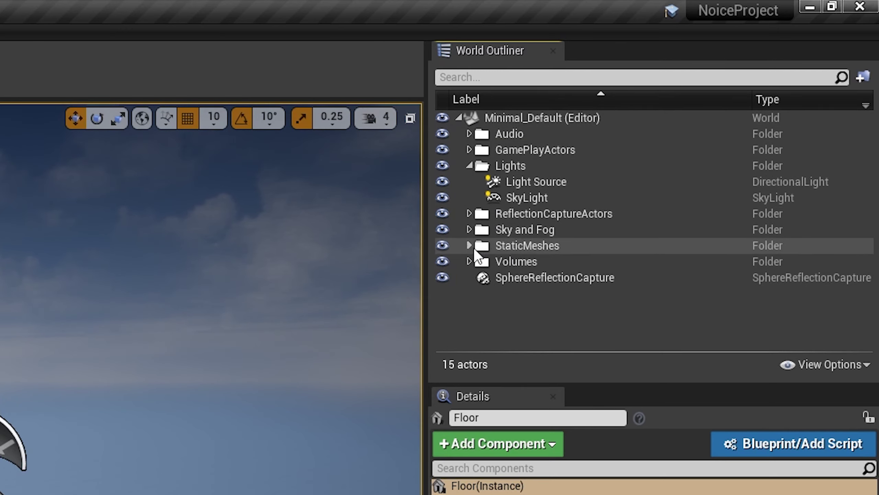
pyautogui.click(458, 118)
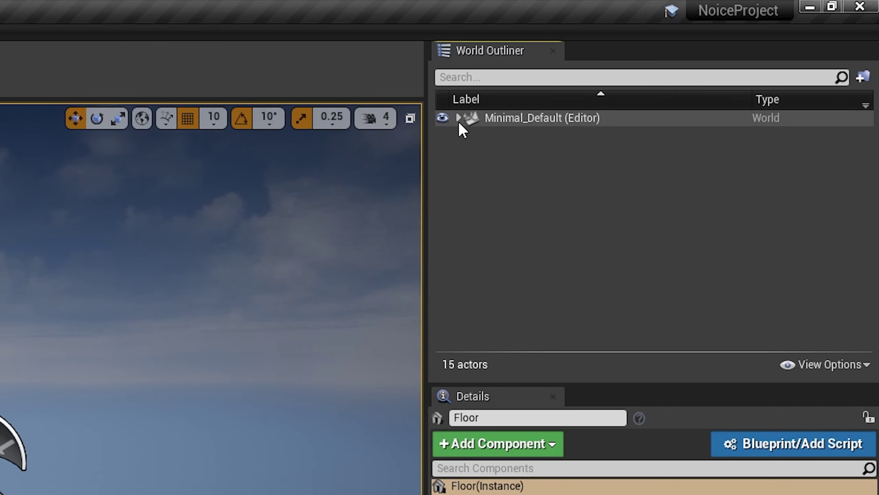
pyautogui.keyDown('shift'); pyautogui.click(459, 119); pyautogui.keyUp('shift')
pyautogui.scroll(-3, 535, 246)
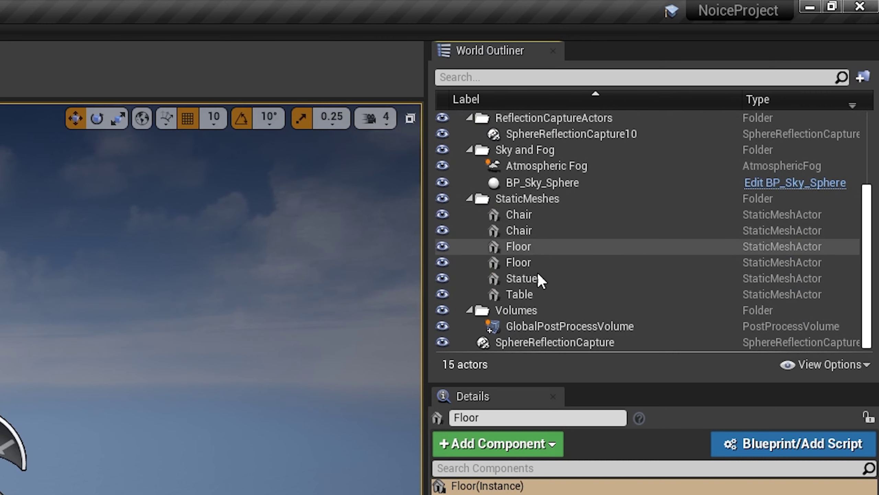
pyautogui.scroll(3, 538, 274)
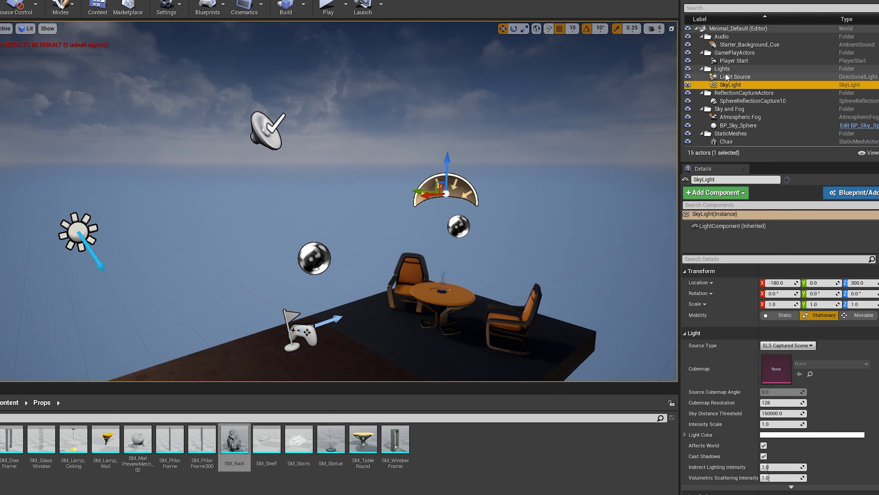
# - Select the sky light and the player start from the World Outliner and look through the player start's available actions
pyautogui.click(516, 183)
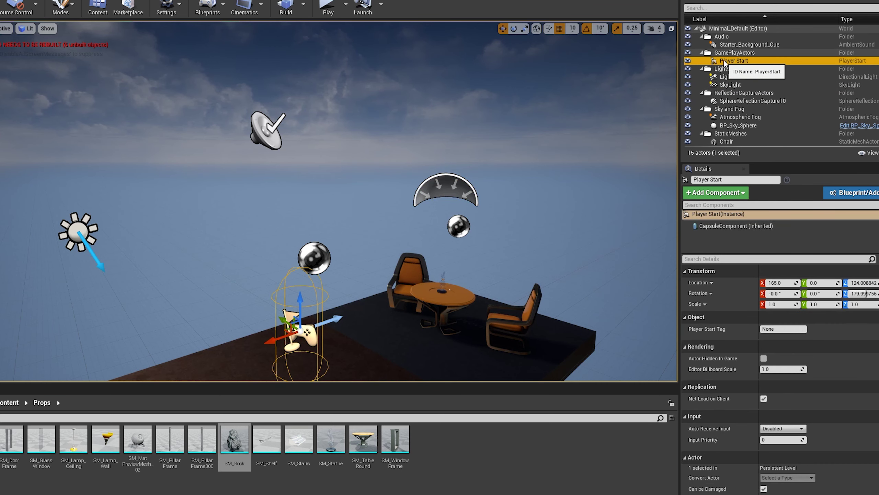
pyautogui.rightClick(724, 63)
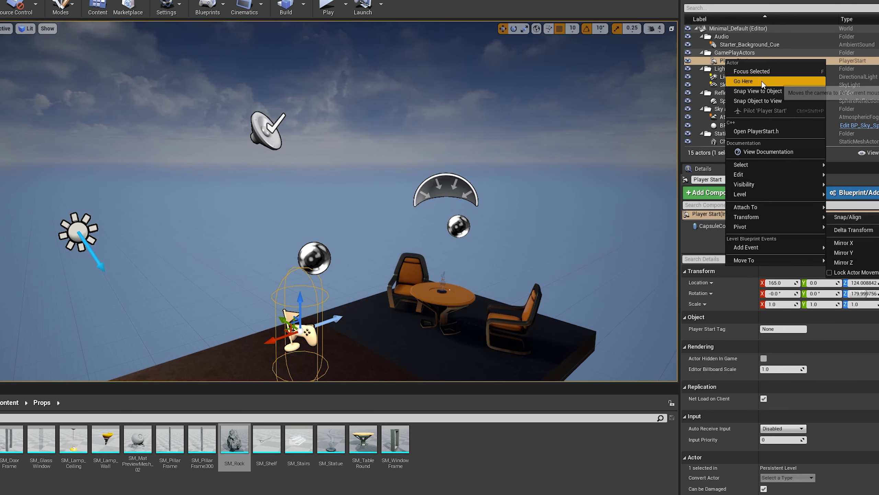
pyautogui.click(712, 127)
pyautogui.rightClick(430, 297)
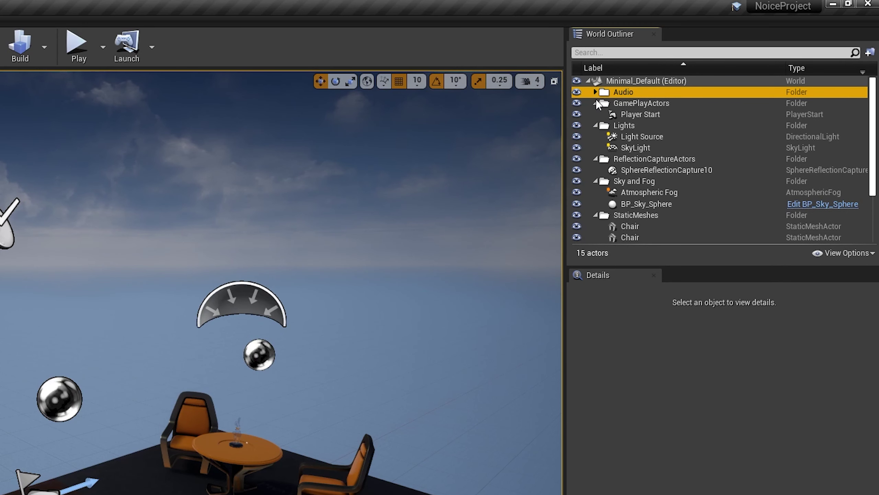
# - Try grouping the Audio folder and the sky light in a new World Outliner folder, and undo the change
pyautogui.click(596, 99)
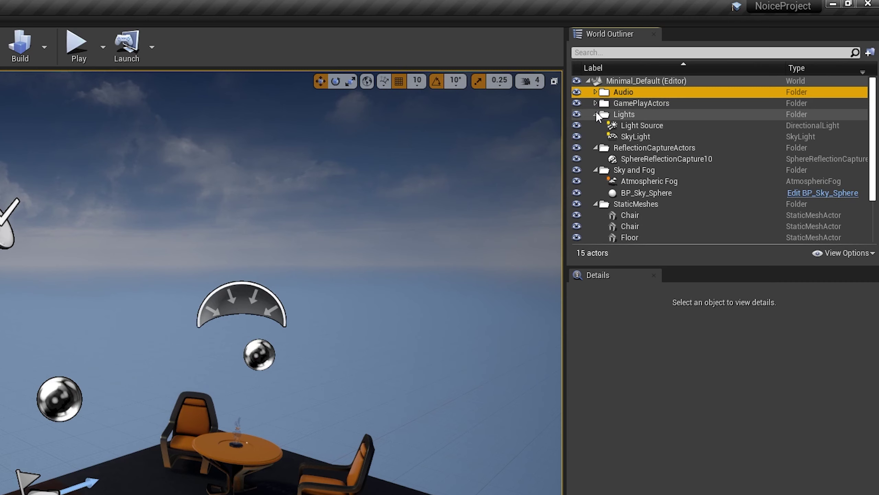
pyautogui.click(870, 52)
pyautogui.press('Return')
pyautogui.moveTo(636, 125); pyautogui.dragTo(639, 138)
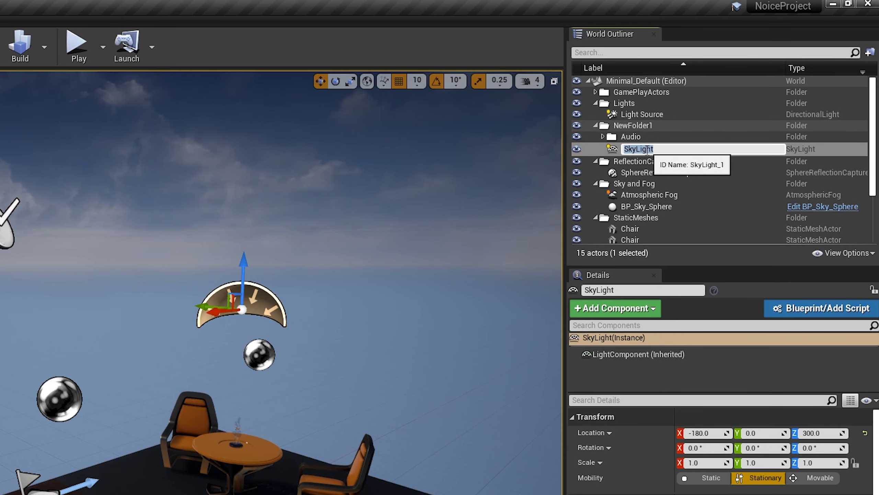
pyautogui.hotkey('ctrl', 'z')
pyautogui.click(635, 161)
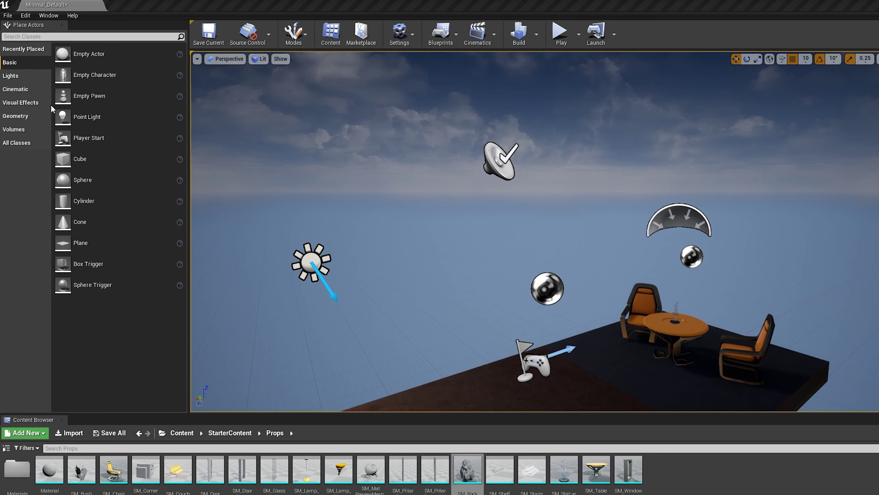
# - Try placing a cube and an empty actor on the floor near the player start, and delete them
pyautogui.moveTo(90, 62)
pyautogui.moveTo(106, 162); pyautogui.dragTo(596, 378)
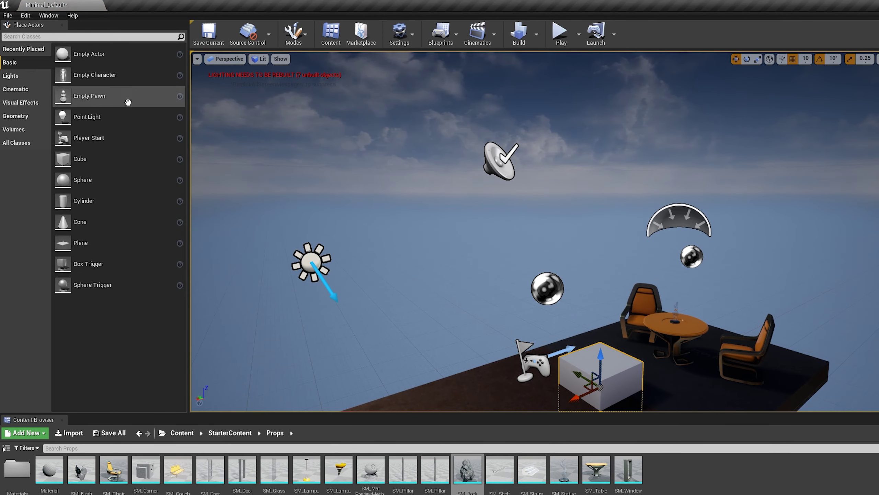
pyautogui.moveTo(97, 55); pyautogui.dragTo(601, 362)
pyautogui.click(605, 378)
pyautogui.press('Delete')
# - Try placing a rect light above the floor near the player start, shift it vertically, and delete it
pyautogui.click(21, 76)
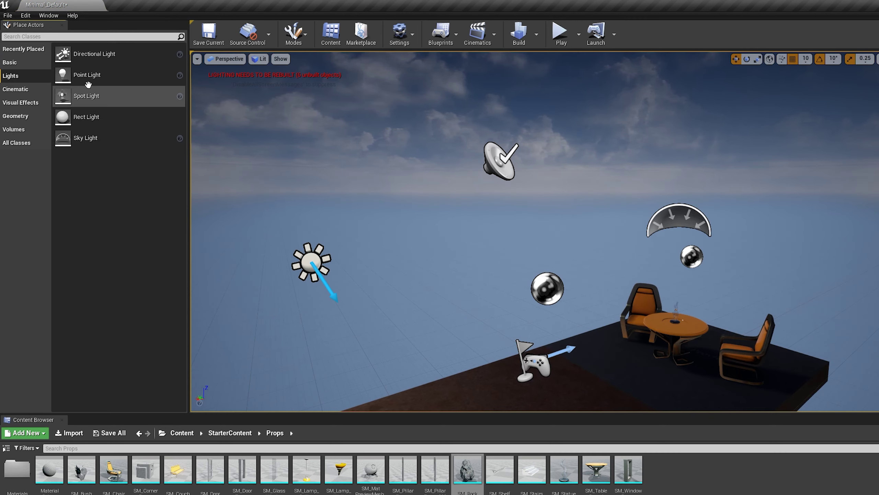
pyautogui.moveTo(86, 117); pyautogui.dragTo(602, 383)
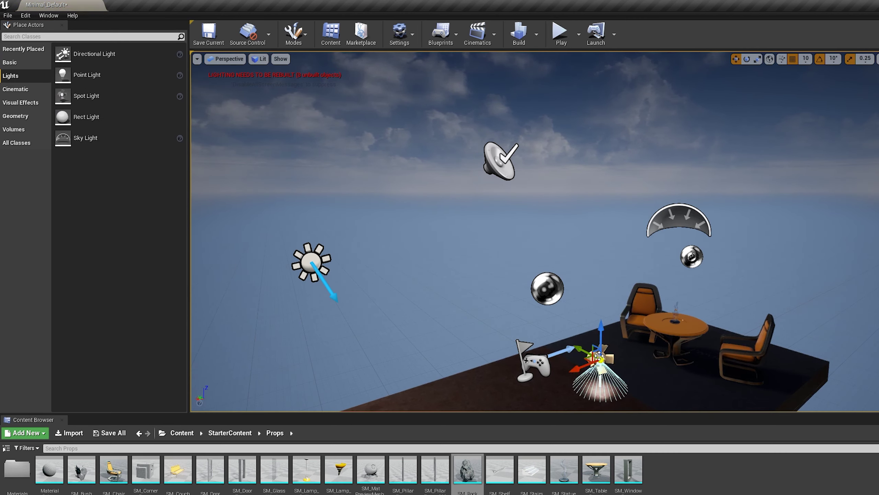
pyautogui.moveTo(603, 334)
pyautogui.mouseDown()
pyautogui.moveTo(602, 277)
pyautogui.moveTo(602, 318)
pyautogui.mouseUp()
pyautogui.press('Delete')
# - Try placing a cine camera actor in the scene, rotate and move it, and delete it
pyautogui.click(25, 91)
pyautogui.moveTo(93, 96); pyautogui.dragTo(567, 258)
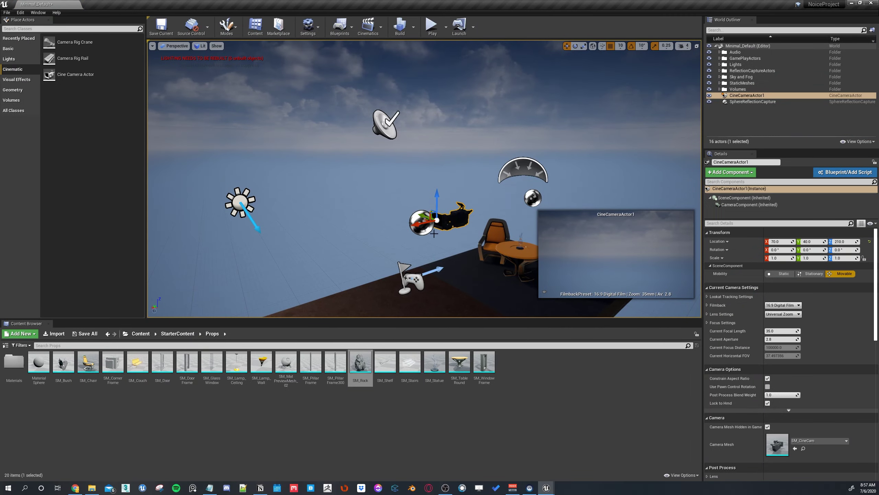
pyautogui.press('e')
pyautogui.moveTo(433, 233); pyautogui.dragTo(262, 263)
pyautogui.press('w')
pyautogui.scroll(-5, 270, 256)
pyautogui.moveTo(310, 201); pyautogui.dragTo(310, 236)
pyautogui.press('Delete')
# - View the placeable visual effects actors and inspect the sphere reflection capture above the table
pyautogui.click(16, 80)
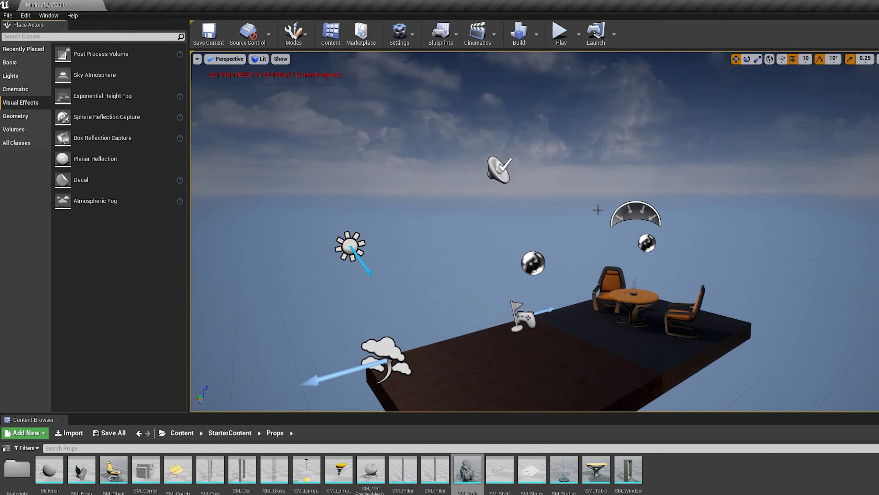
pyautogui.click(648, 244)
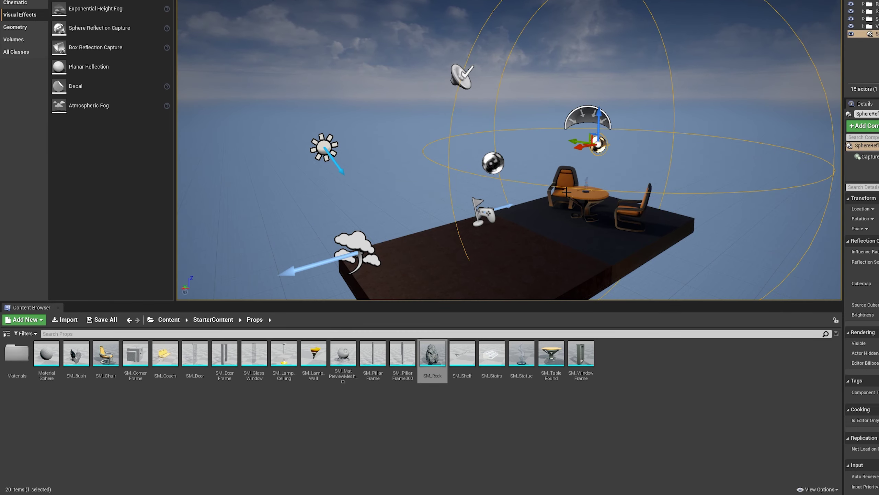
pyautogui.click(598, 238)
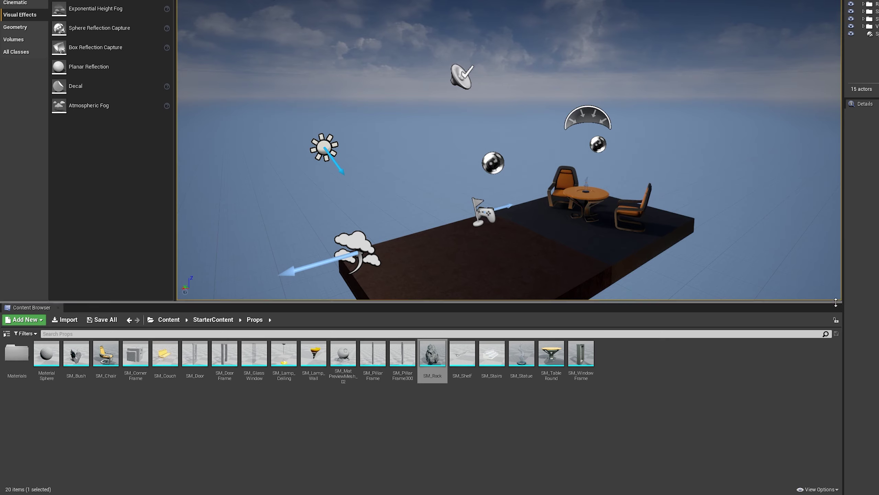
# - Show the Content Browser's sources panel and open the StarterContent folder
pyautogui.click(5, 334)
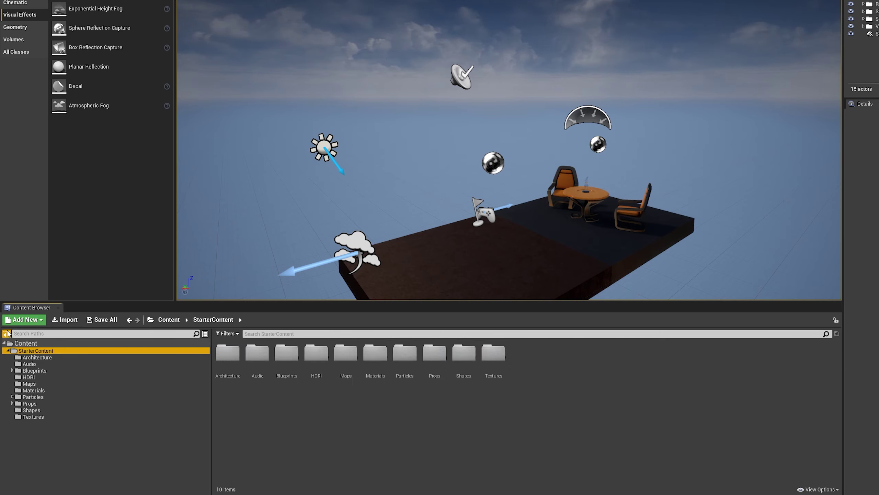
pyautogui.click(5, 334)
pyautogui.click(6, 334)
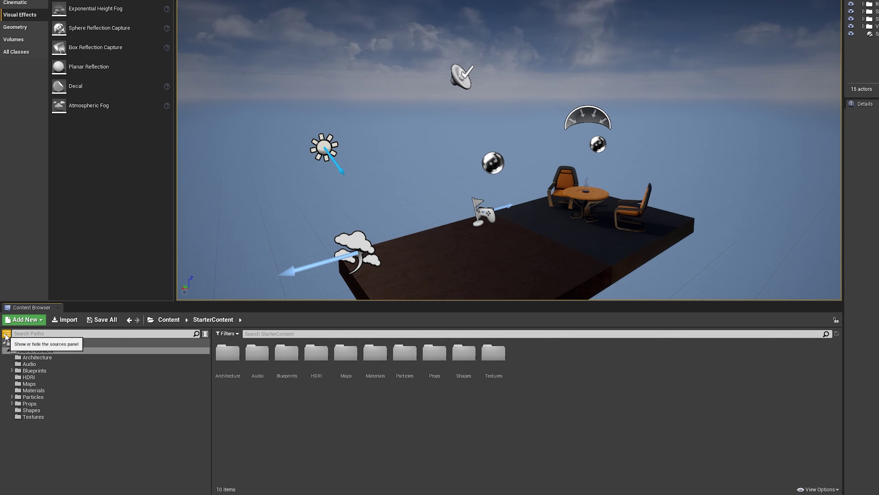
pyautogui.click(21, 351)
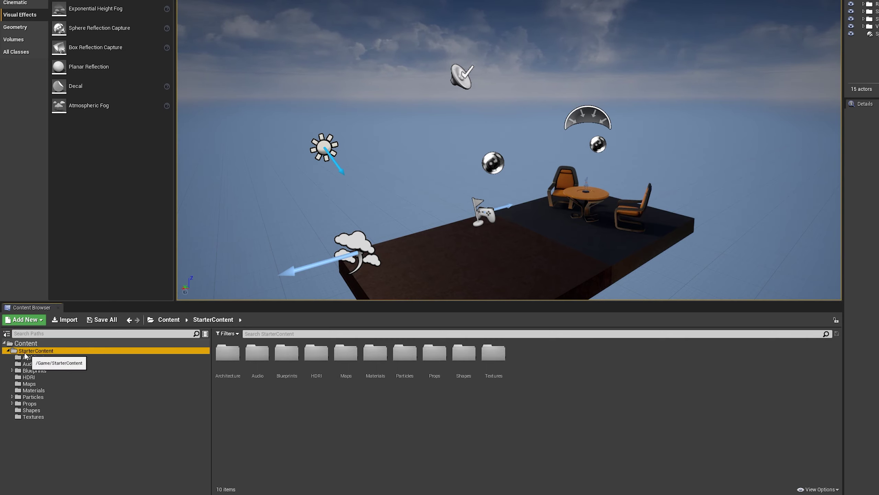
# - Browse the Particles, Textures, Architecture and Audio folders of StarterContent
pyautogui.click(33, 397)
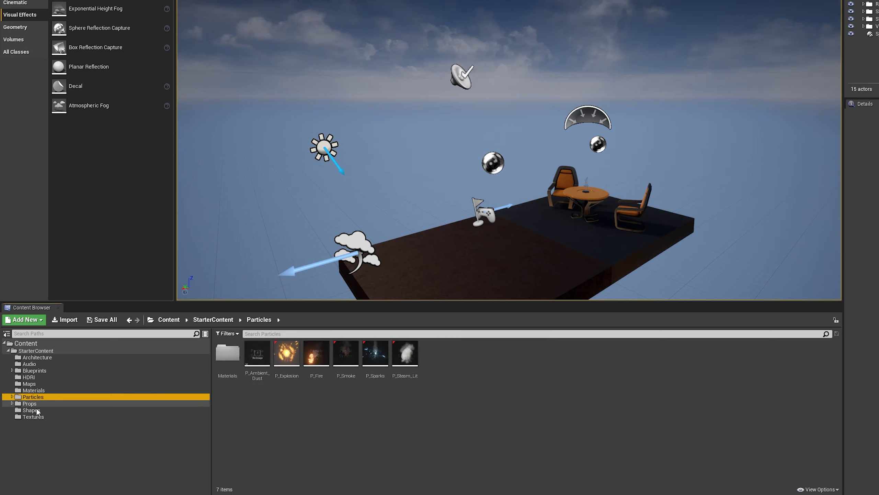
pyautogui.click(33, 417)
pyautogui.click(40, 358)
pyautogui.click(33, 397)
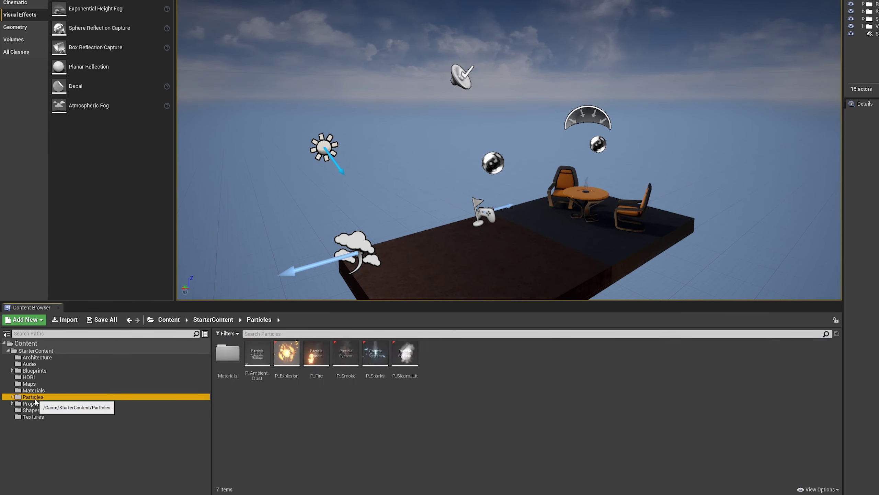
pyautogui.press('Up')
pyautogui.press('Up')
pyautogui.press('Up')
pyautogui.press('Up')
pyautogui.press('Up')
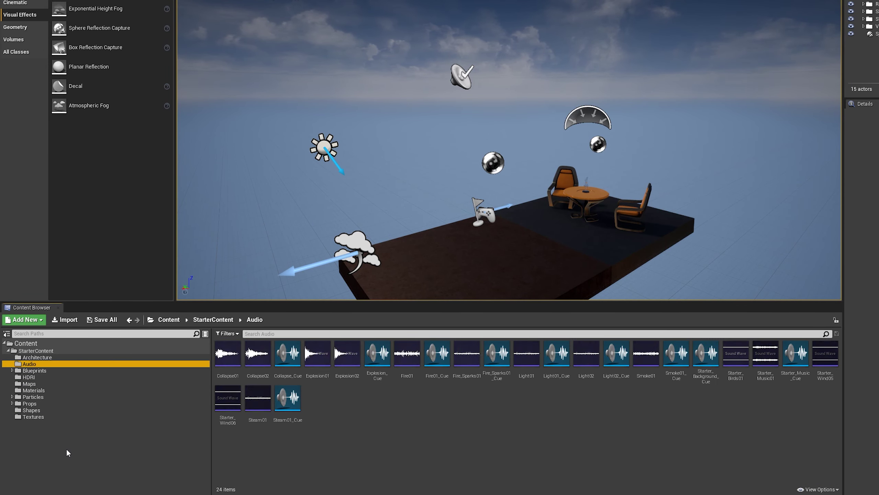
# - Look through the Blueprints folder and its subfolder, and open the Materials subfolder of Particles
pyautogui.press('Down')
pyautogui.press('Right')
pyautogui.press('Down')
pyautogui.press('Left')
pyautogui.press('Left')
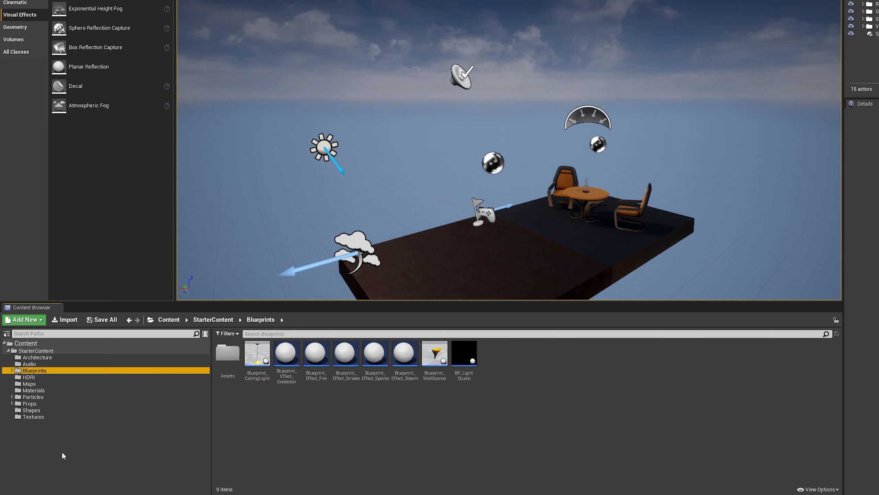
pyautogui.press('Down')
pyautogui.press('Down')
pyautogui.press('Down')
pyautogui.press('Down')
pyautogui.press('Right')
pyautogui.press('Down')
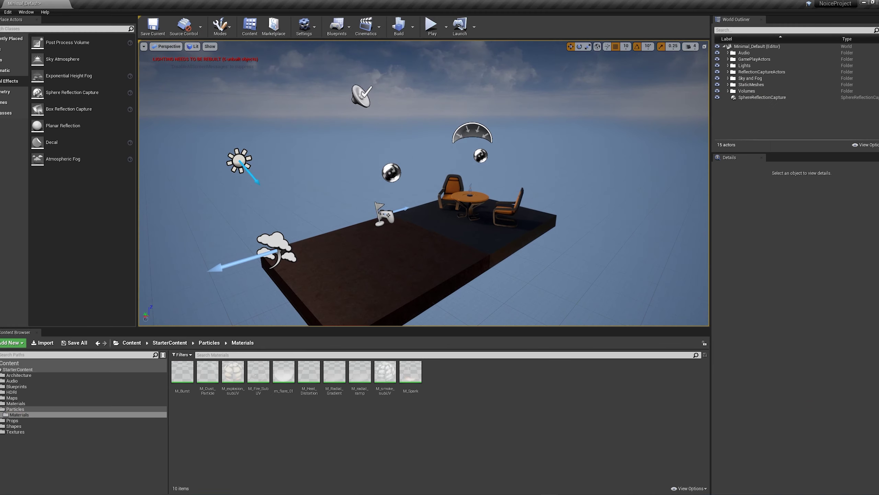
pyautogui.moveTo(508, 241); pyautogui.dragTo(501, 240, button='right')
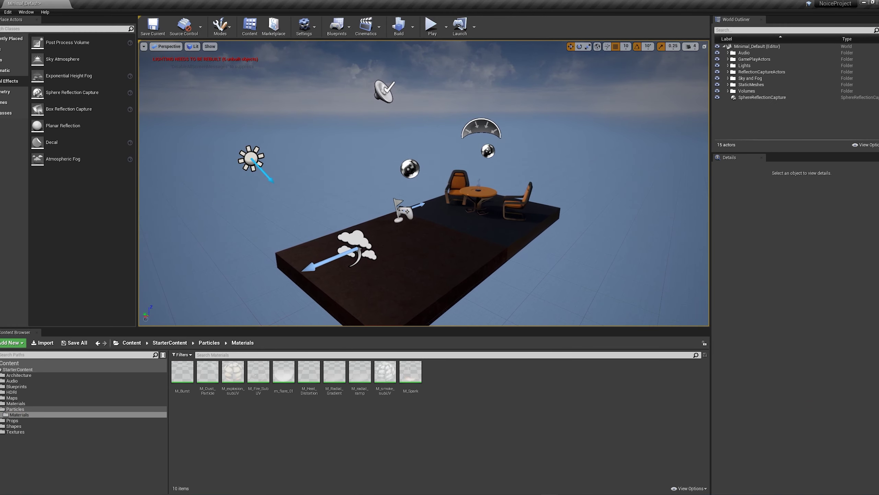